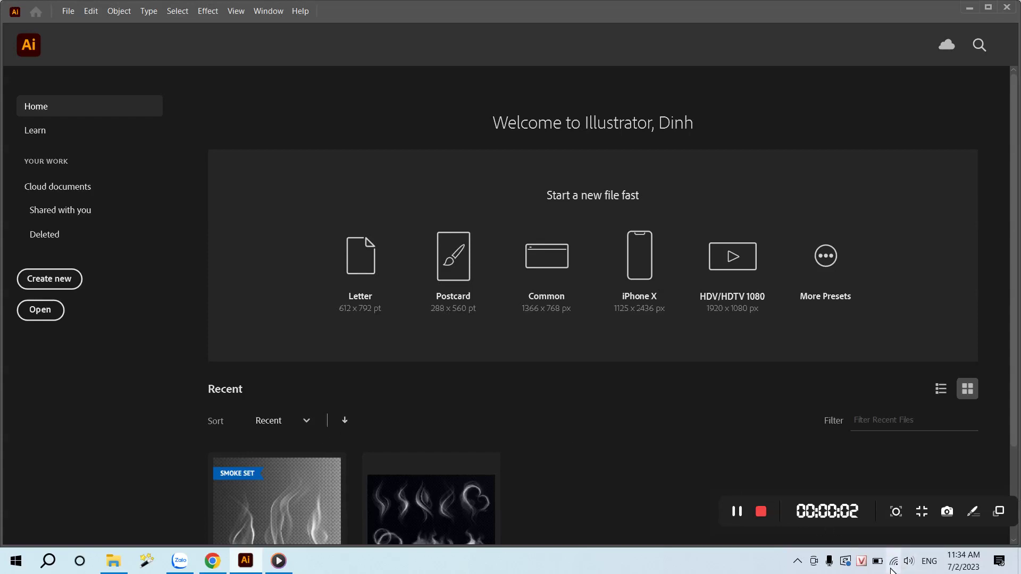
- Create a blank Letter-size document from the Print presets with RGB Color mode
{"action": "left_click", "coordinate": [910, 566]}
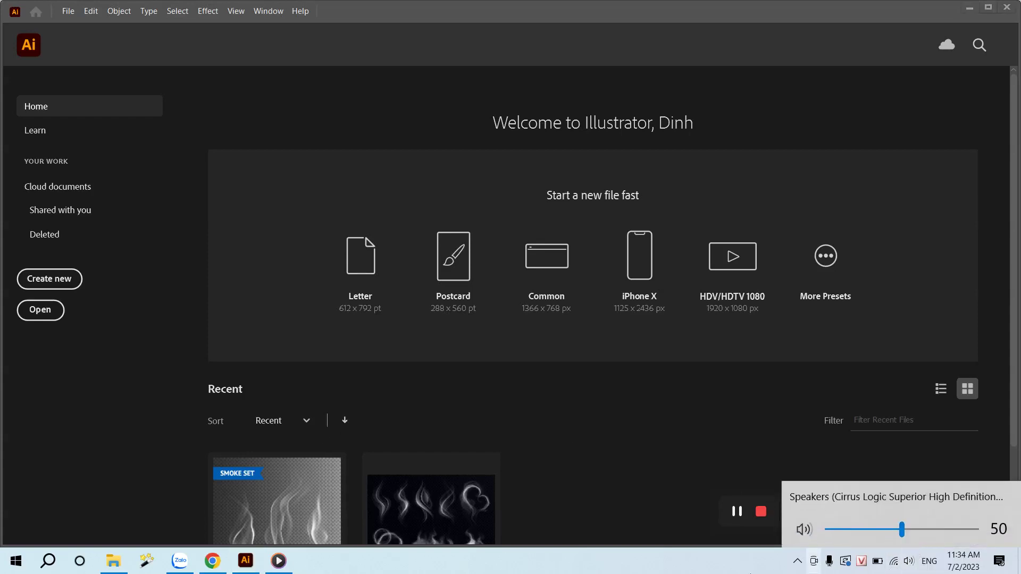
{"action": "left_click", "coordinate": [616, 517]}
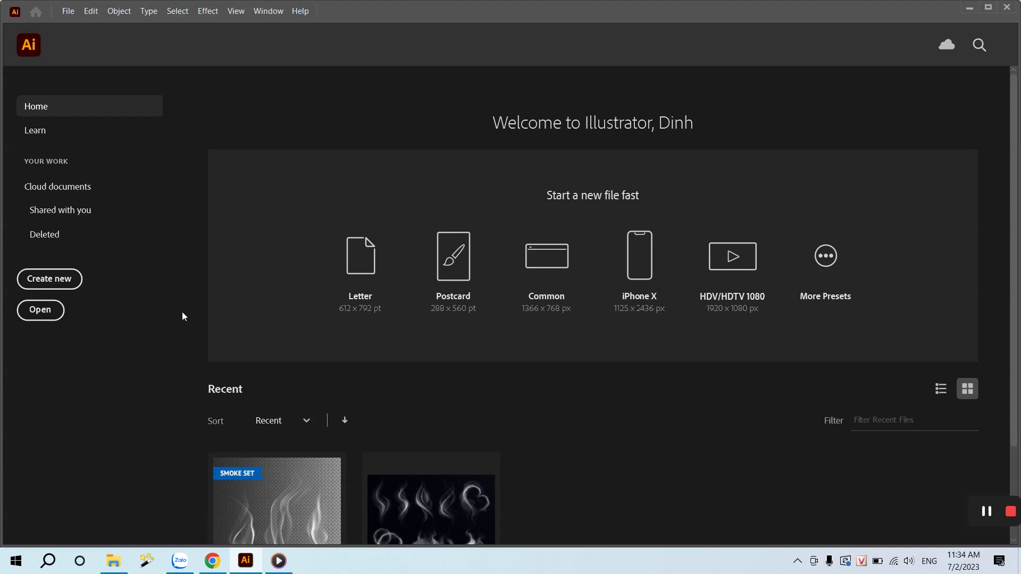
{"action": "left_click", "coordinate": [66, 287]}
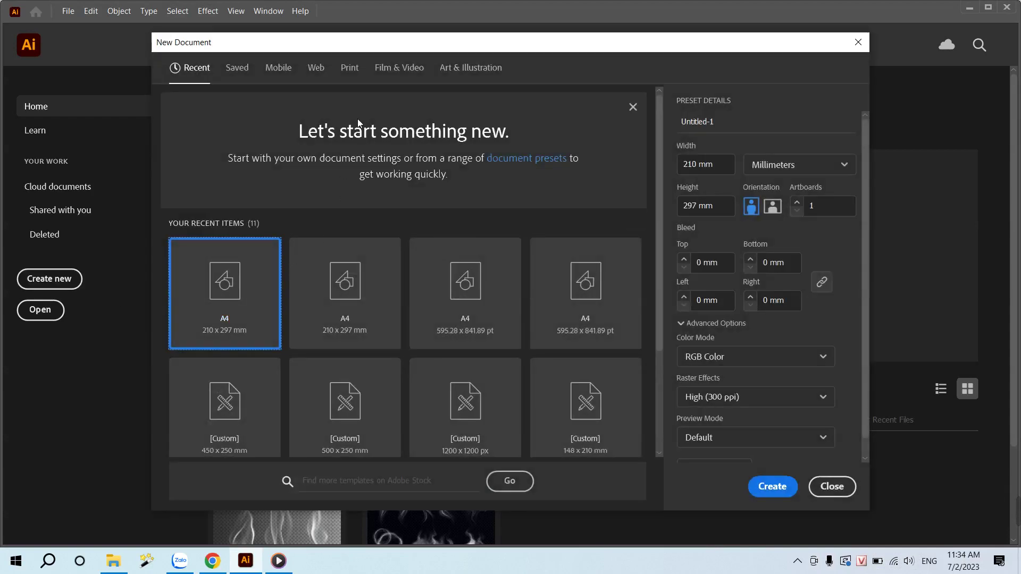
{"action": "left_click", "coordinate": [349, 68]}
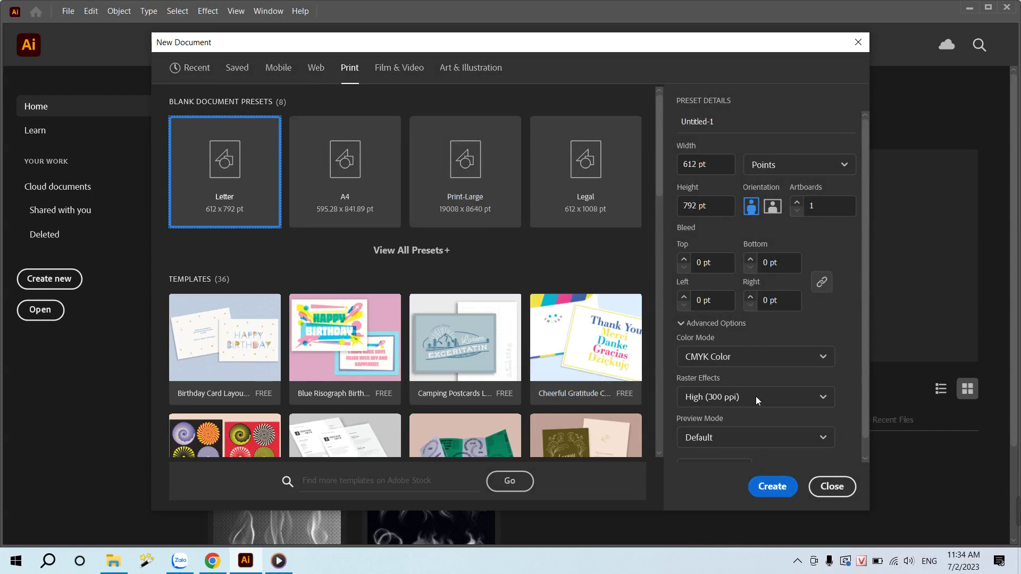
{"action": "left_click", "coordinate": [754, 364]}
{"action": "left_click", "coordinate": [731, 379]}
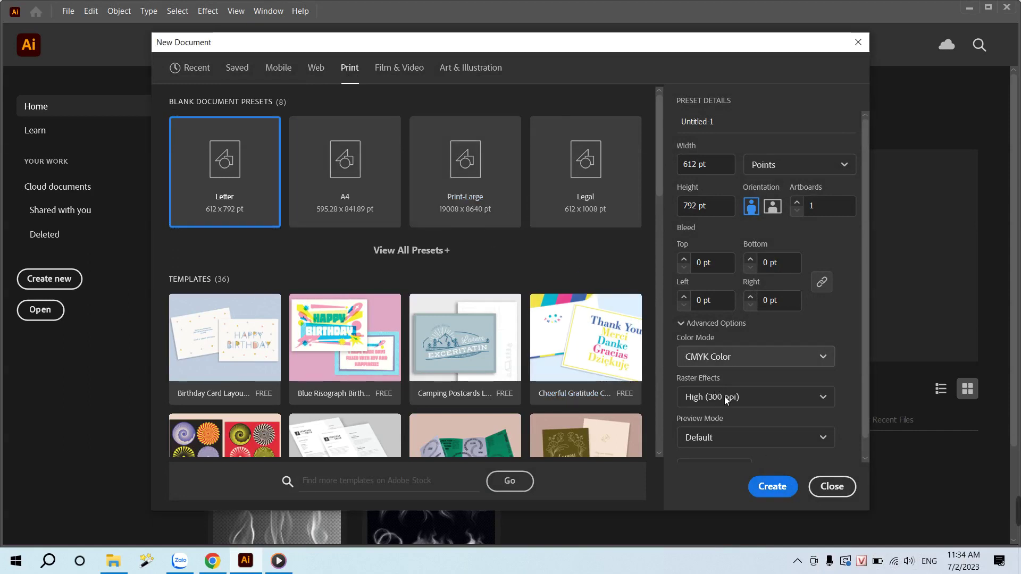
{"action": "left_click", "coordinate": [792, 495]}
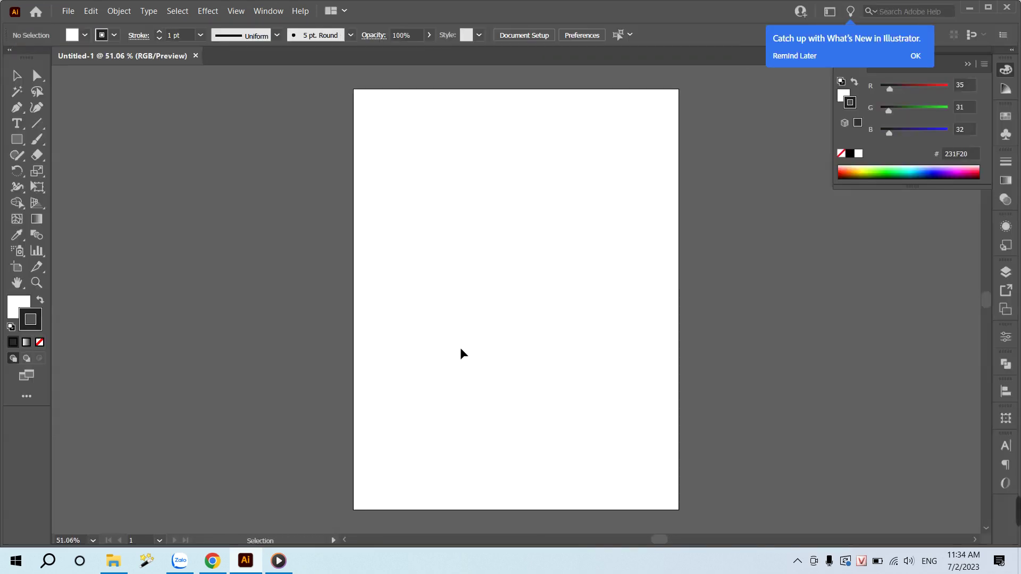
- Choose File > Place and pick the 6001535 leaves image from the Desktop
{"action": "left_click", "coordinate": [68, 11]}
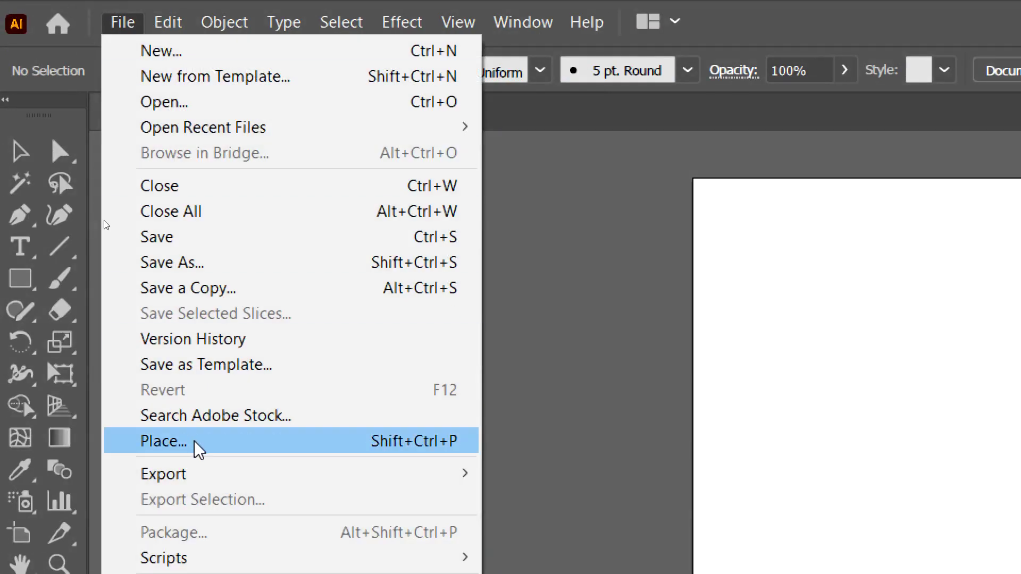
{"action": "left_click", "coordinate": [195, 441]}
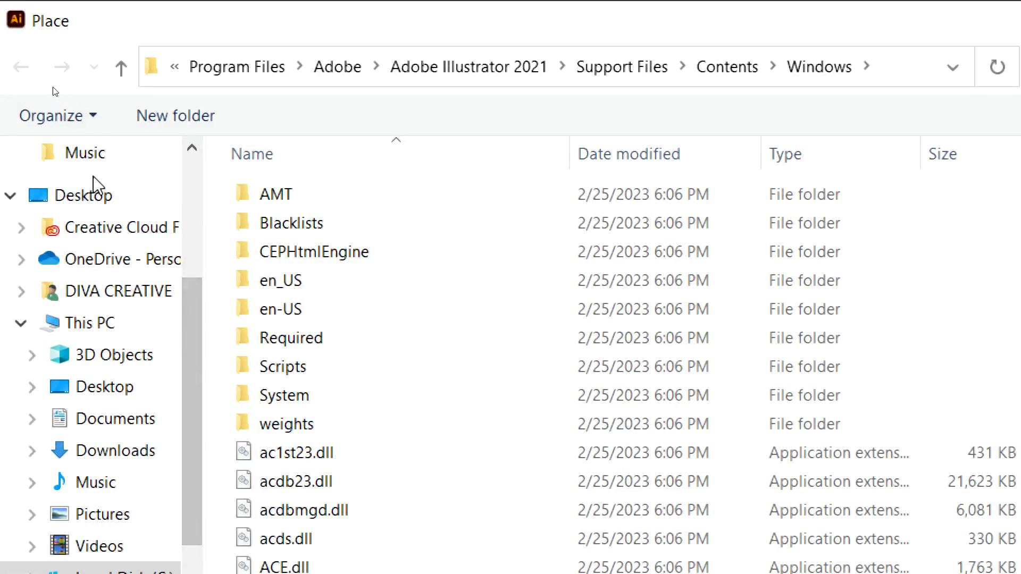
{"action": "scroll", "coordinate": [91, 178], "scroll_direction": "up", "scroll_amount": 2}
{"action": "scroll", "coordinate": [91, 181], "scroll_direction": "up", "scroll_amount": 2}
{"action": "left_click", "coordinate": [93, 195]}
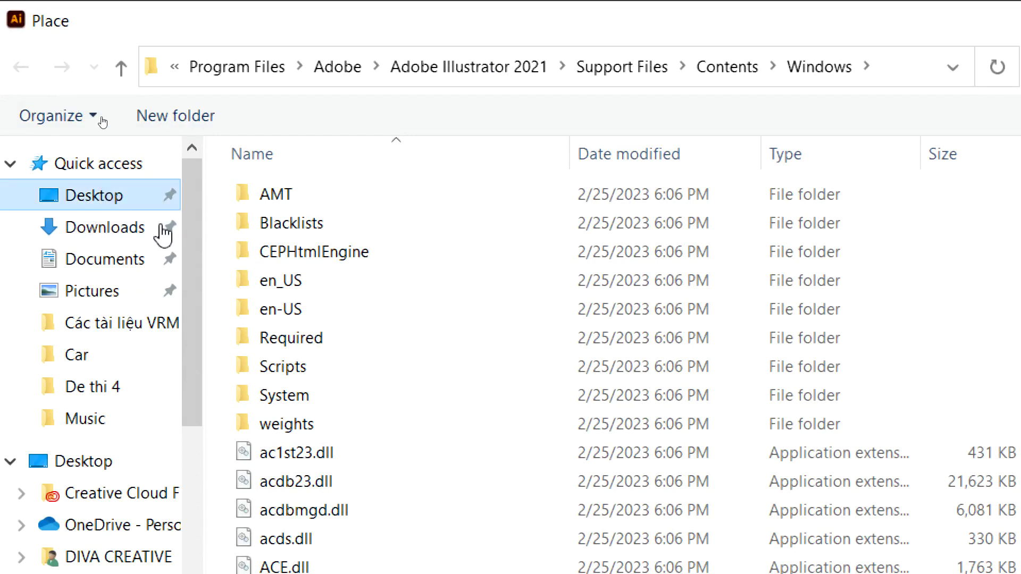
{"action": "double_click", "coordinate": [646, 408]}
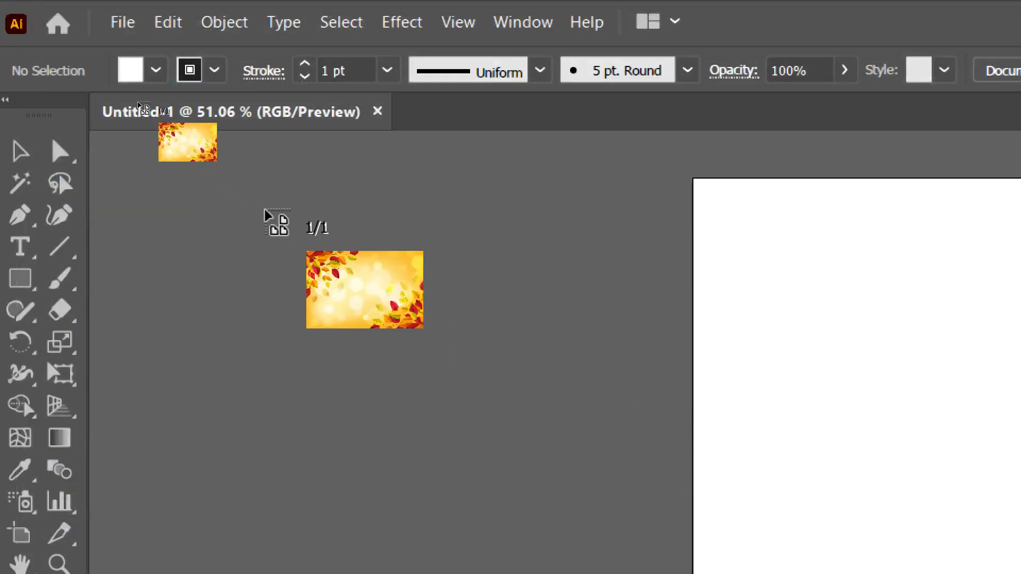
- Drop the leaves image on the canvas and move it onto the artboard
{"action": "left_click_drag", "start_coordinate": [251, 186], "coordinate": [707, 490]}
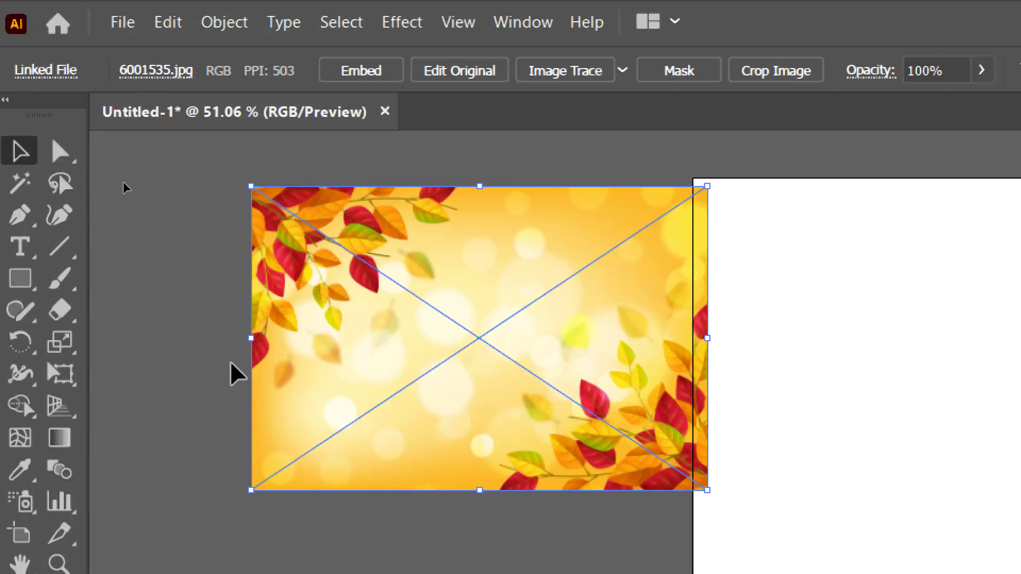
{"action": "key", "text": "ctrl+minus"}
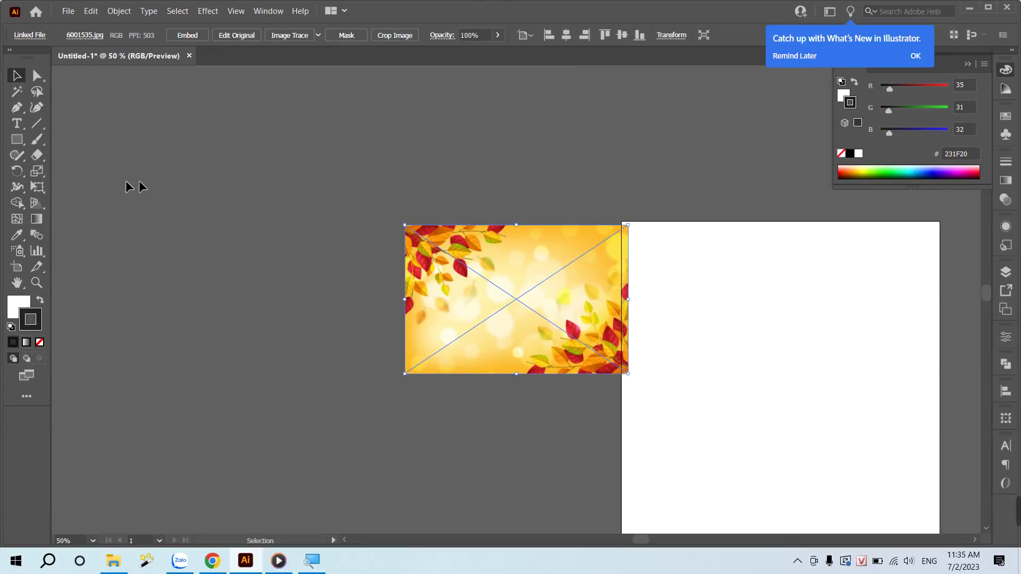
{"action": "mouse_move", "coordinate": [505, 284]}
{"action": "left_mouse_down"}
{"action": "mouse_move", "coordinate": [690, 320]}
{"action": "mouse_move", "coordinate": [745, 347]}
{"action": "mouse_move", "coordinate": [798, 392]}
{"action": "mouse_move", "coordinate": [918, 449]}
{"action": "mouse_move", "coordinate": [771, 347]}
{"action": "mouse_move", "coordinate": [559, 342]}
{"action": "mouse_move", "coordinate": [463, 326]}
{"action": "mouse_move", "coordinate": [524, 357]}
{"action": "mouse_move", "coordinate": [451, 345]}
{"action": "left_mouse_up"}
{"action": "key", "text": "z"}
- Nudge the leaves image slightly left and lock it with Object > Lock > Selection
{"action": "key", "text": "v"}
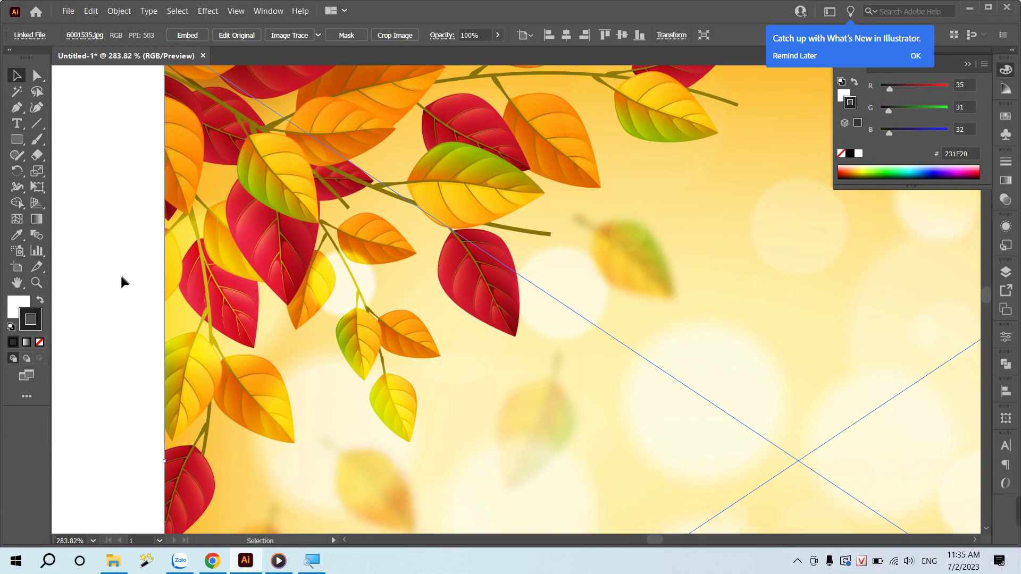
{"action": "left_click", "coordinate": [121, 277]}
{"action": "left_click_drag", "start_coordinate": [475, 298], "coordinate": [410, 292]}
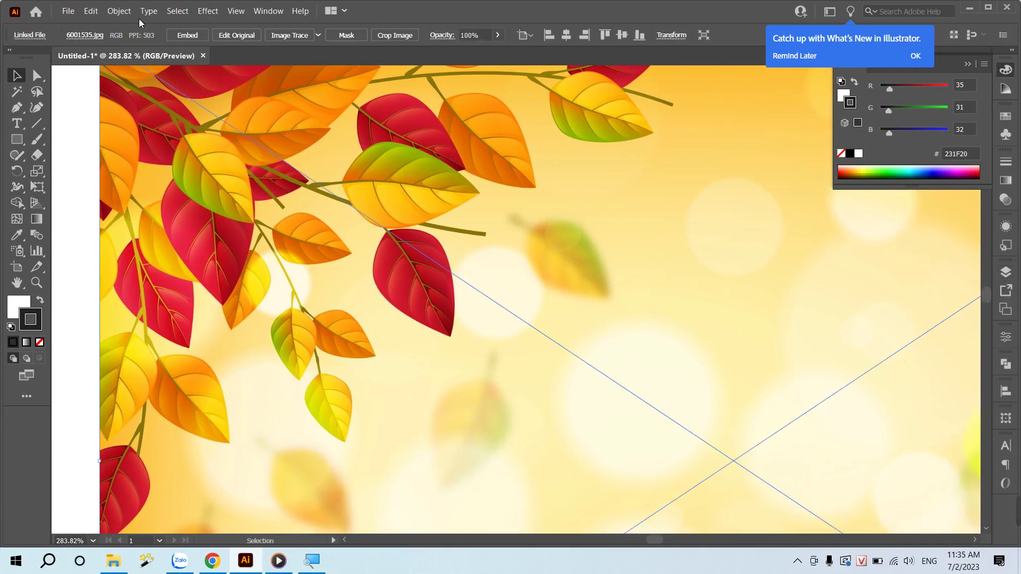
{"action": "left_click", "coordinate": [121, 12]}
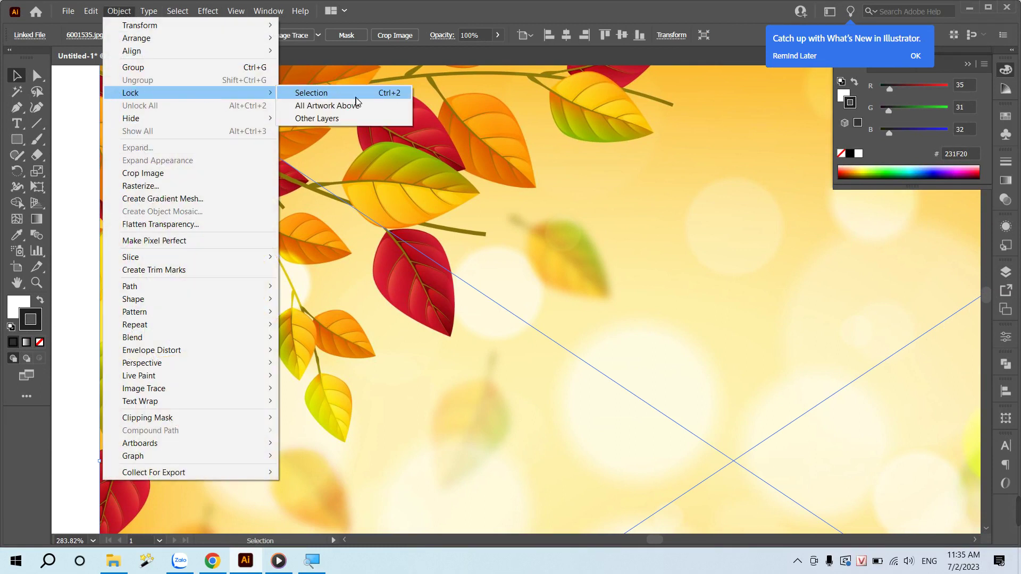
{"action": "left_click", "coordinate": [356, 95]}
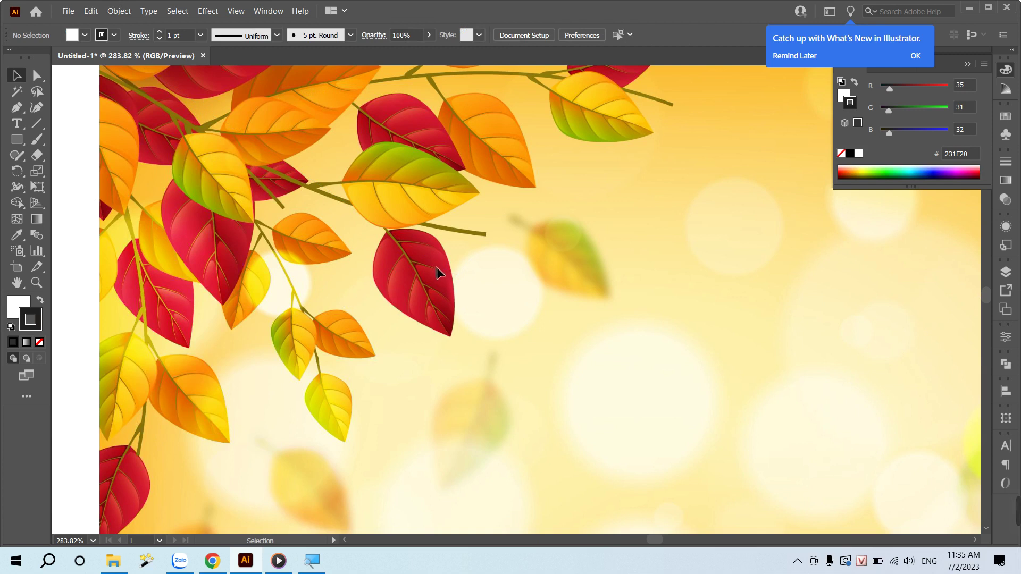
{"action": "left_click", "coordinate": [32, 290]}
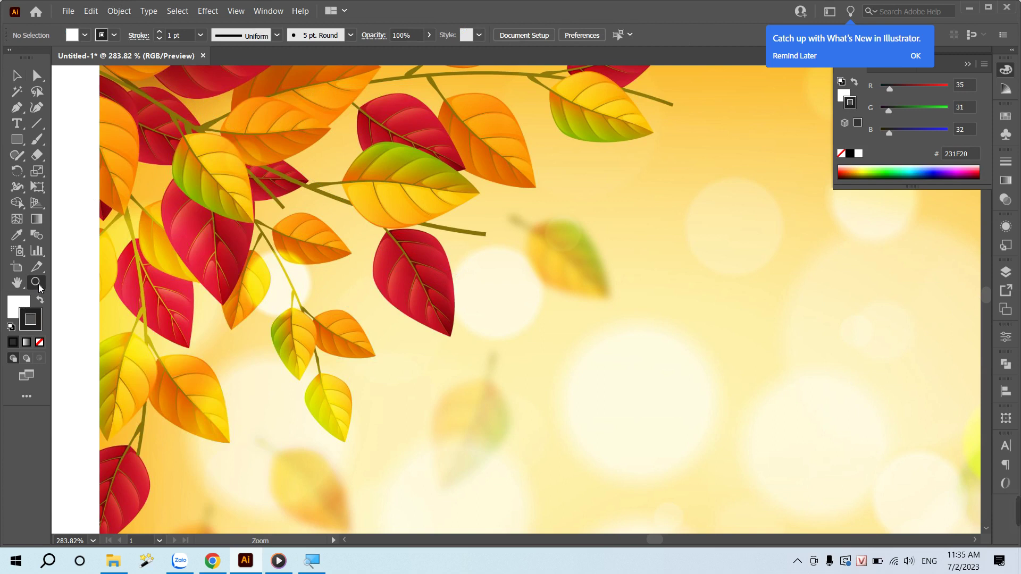
- Zoom in closely and trace the stem into the yellow-green leaf with Pen tool anchors
{"action": "left_click_drag", "start_coordinate": [383, 170], "coordinate": [543, 277]}
{"action": "left_click_drag", "start_coordinate": [250, 229], "coordinate": [267, 235]}
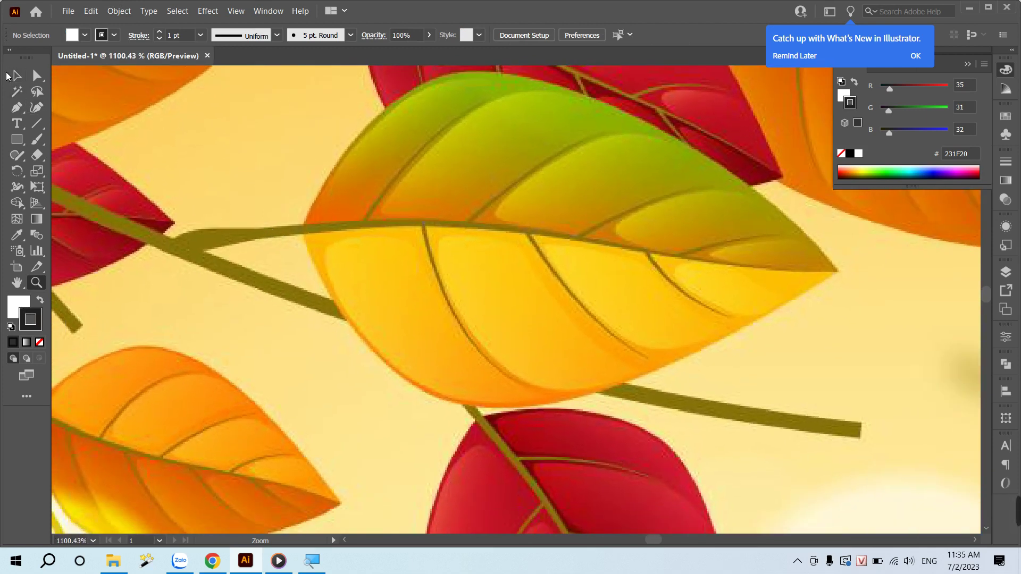
{"action": "key", "text": "v"}
{"action": "key", "text": "p"}
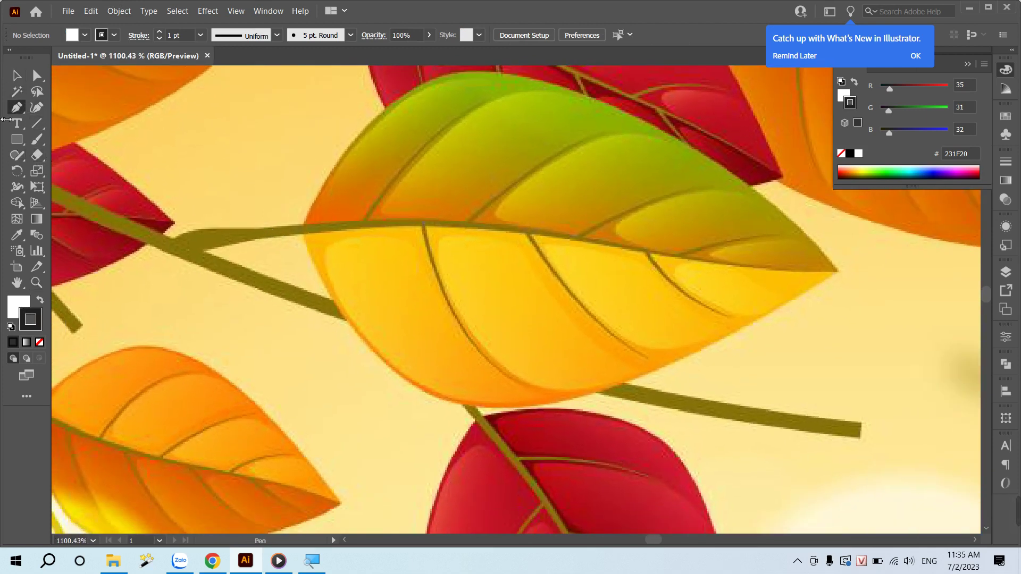
{"action": "right_click", "coordinate": [18, 111]}
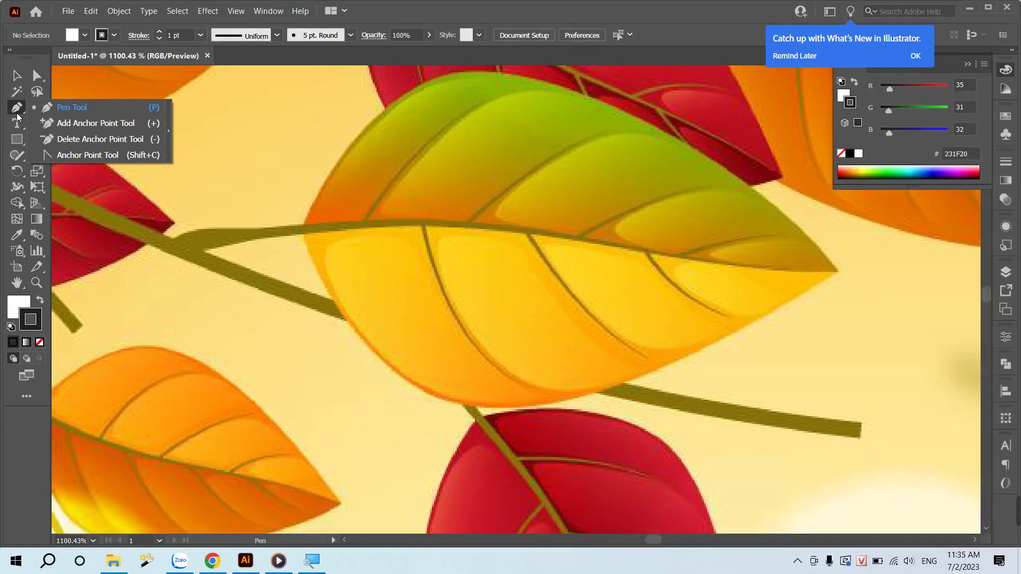
{"action": "left_click", "coordinate": [172, 239]}
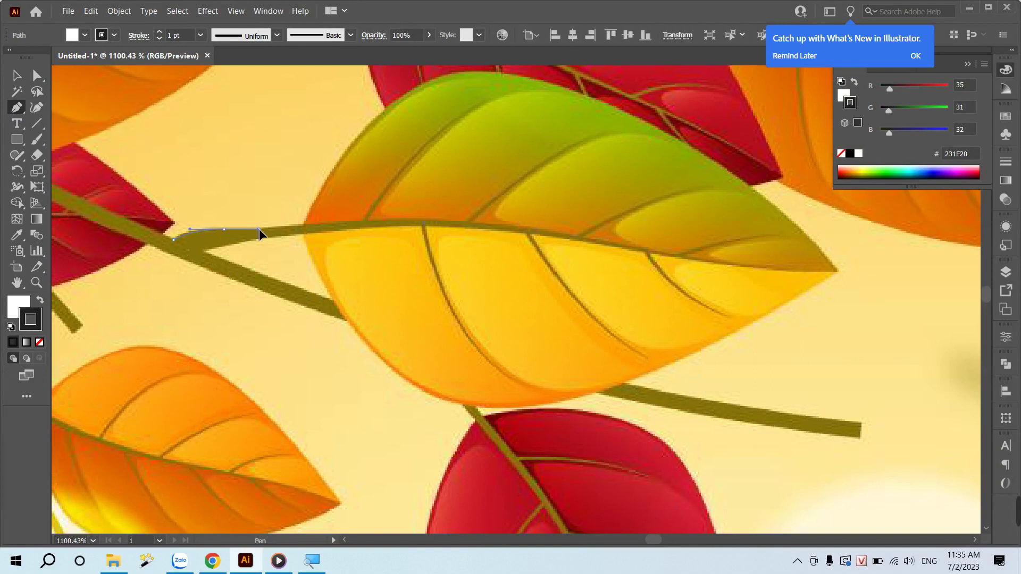
{"action": "left_click_drag", "start_coordinate": [224, 230], "coordinate": [260, 229]}
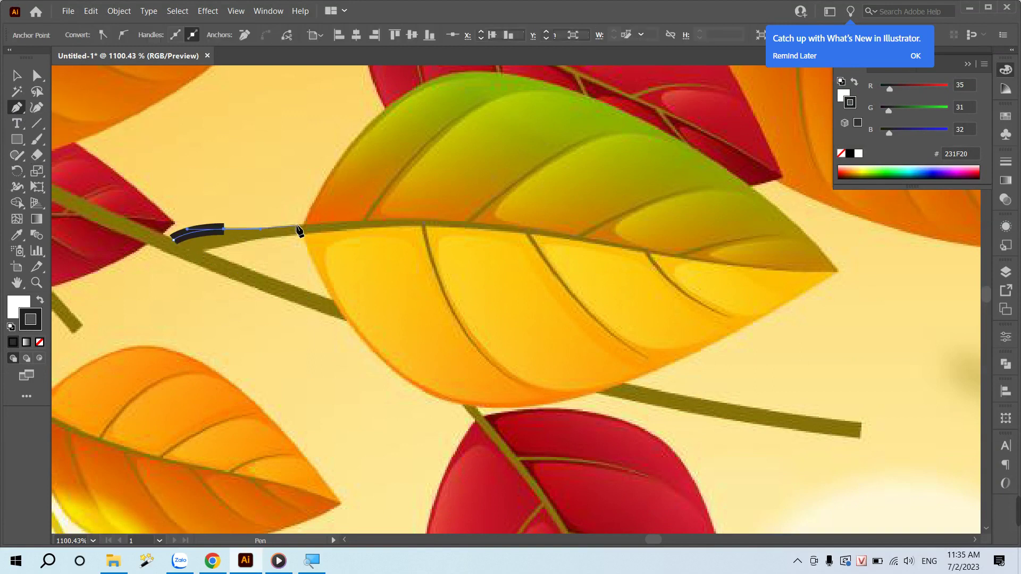
{"action": "left_click", "coordinate": [306, 227]}
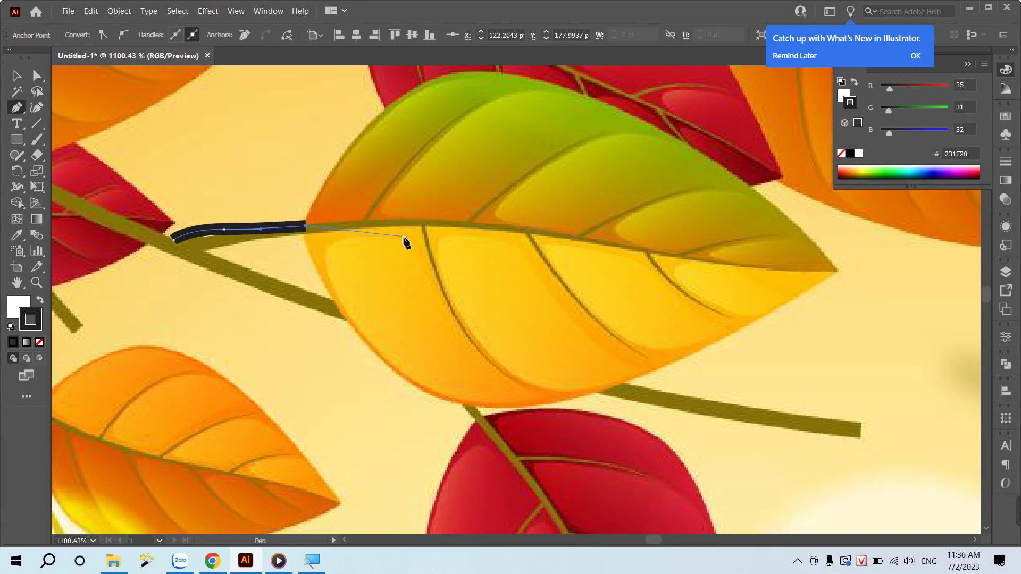
- Give the stem path a 0.25 pt stroke and set its fill to None
{"action": "key", "text": "v"}
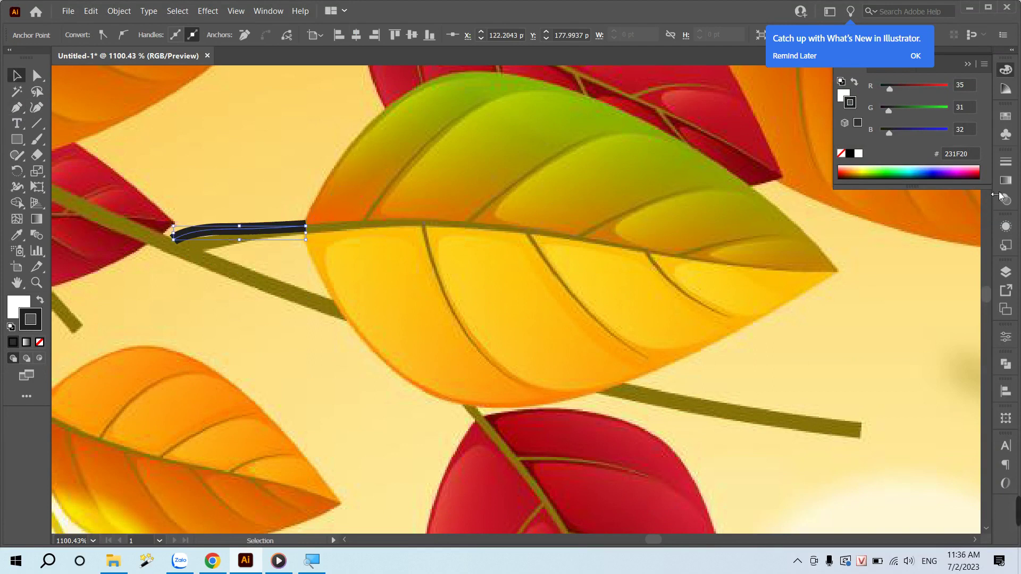
{"action": "left_click", "coordinate": [1005, 161]}
{"action": "left_click", "coordinate": [934, 176]}
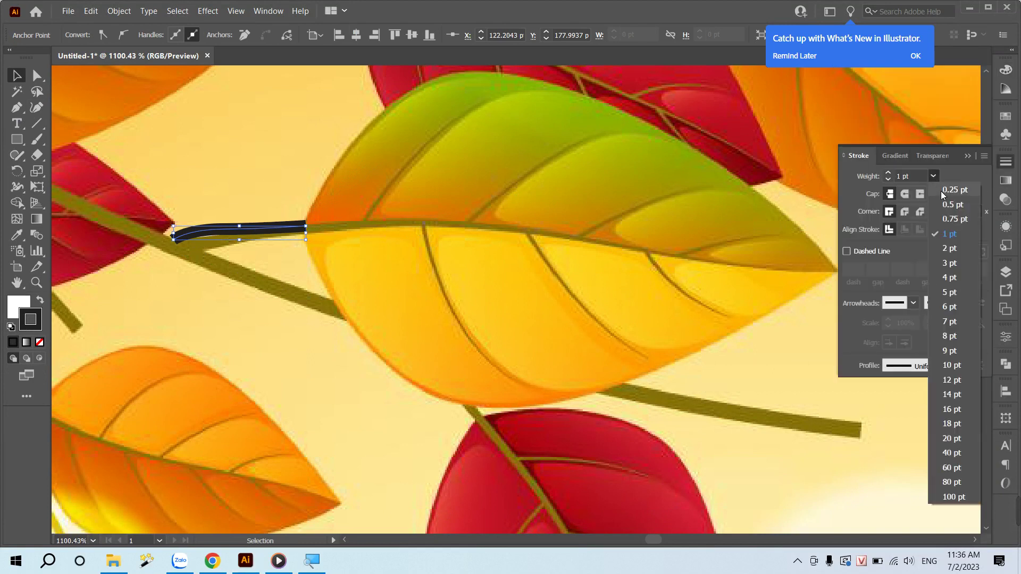
{"action": "left_click", "coordinate": [946, 190]}
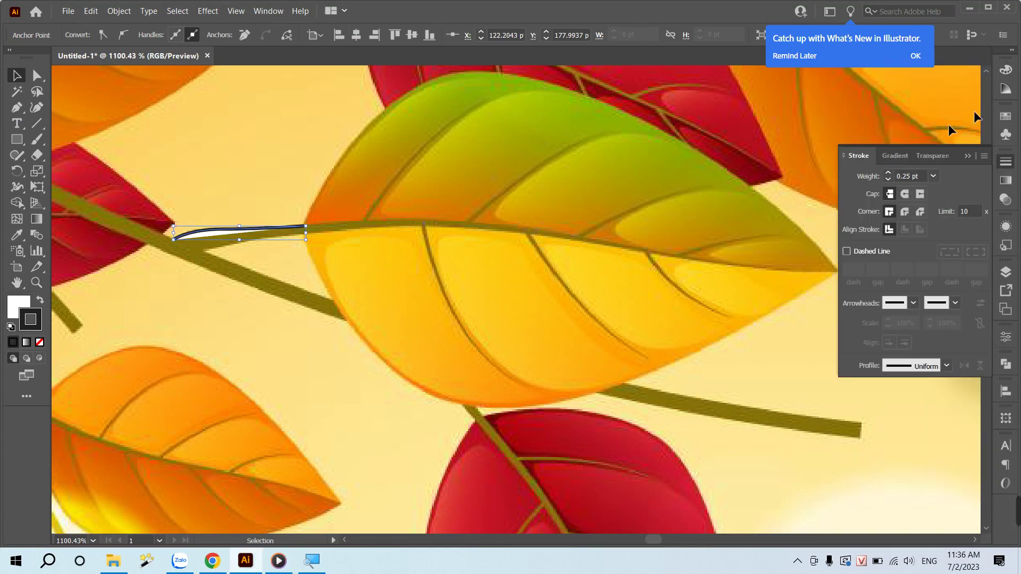
{"action": "left_click", "coordinate": [1006, 71]}
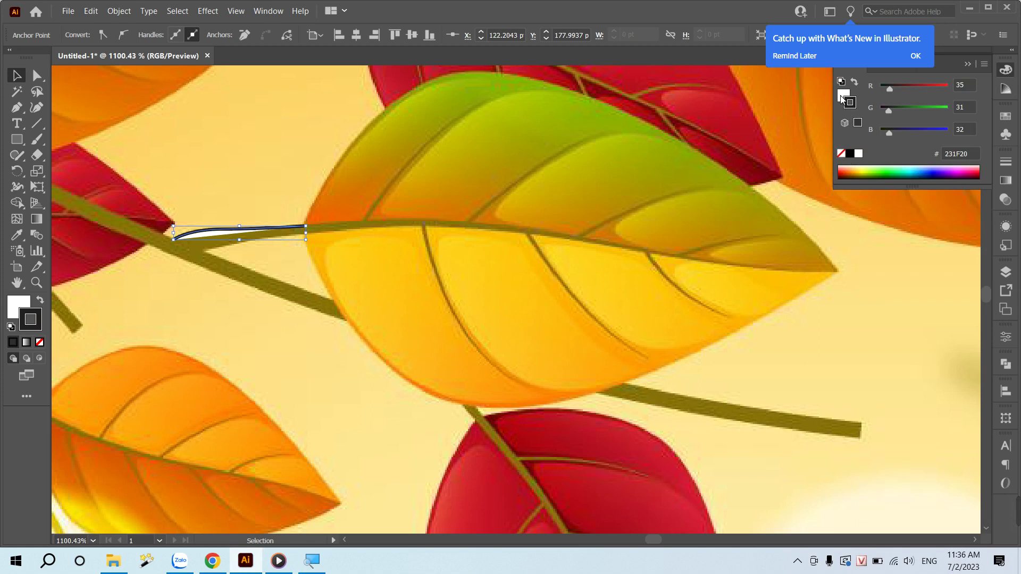
{"action": "left_click", "coordinate": [841, 153]}
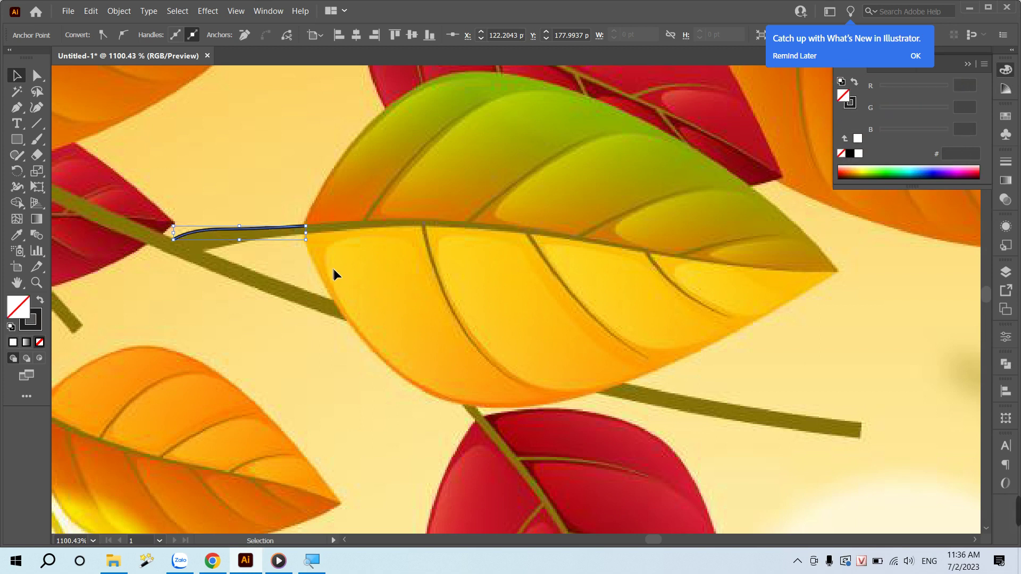
- Trace the yellow leaf's upper edge to a corner point at its tip
{"action": "key", "text": "p"}
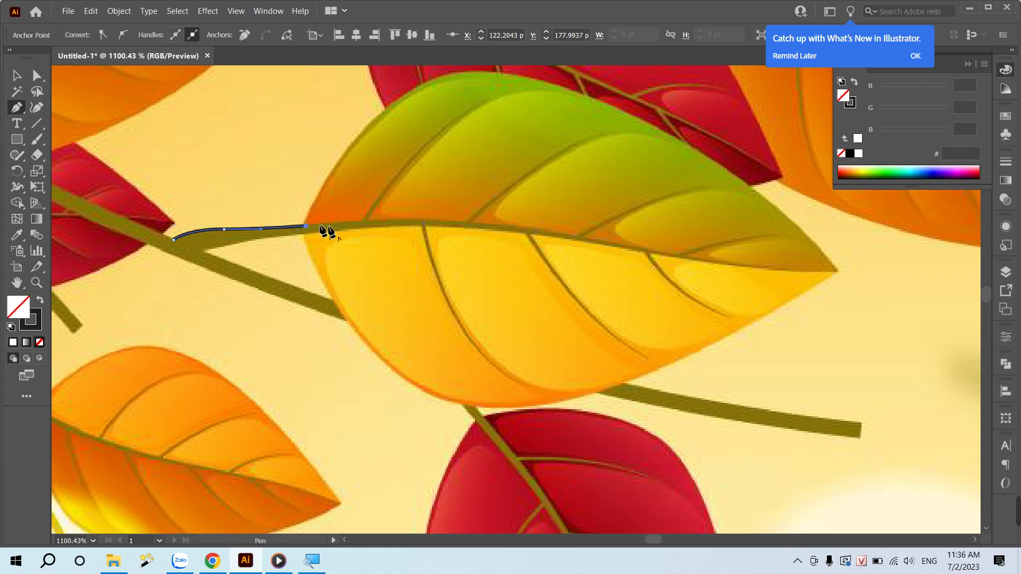
{"action": "scroll", "coordinate": [319, 234], "scroll_direction": "up", "scroll_amount": 2}
{"action": "scroll", "coordinate": [319, 266], "scroll_direction": "up", "scroll_amount": 3}
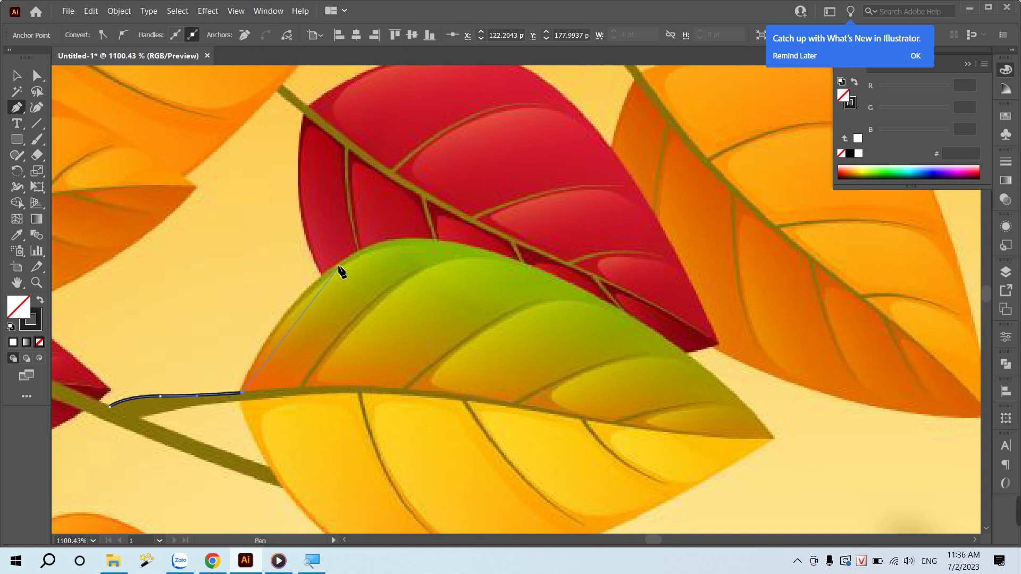
{"action": "mouse_move", "coordinate": [339, 267]}
{"action": "left_mouse_down"}
{"action": "mouse_move", "coordinate": [414, 211]}
{"action": "mouse_move", "coordinate": [357, 255]}
{"action": "left_mouse_up"}
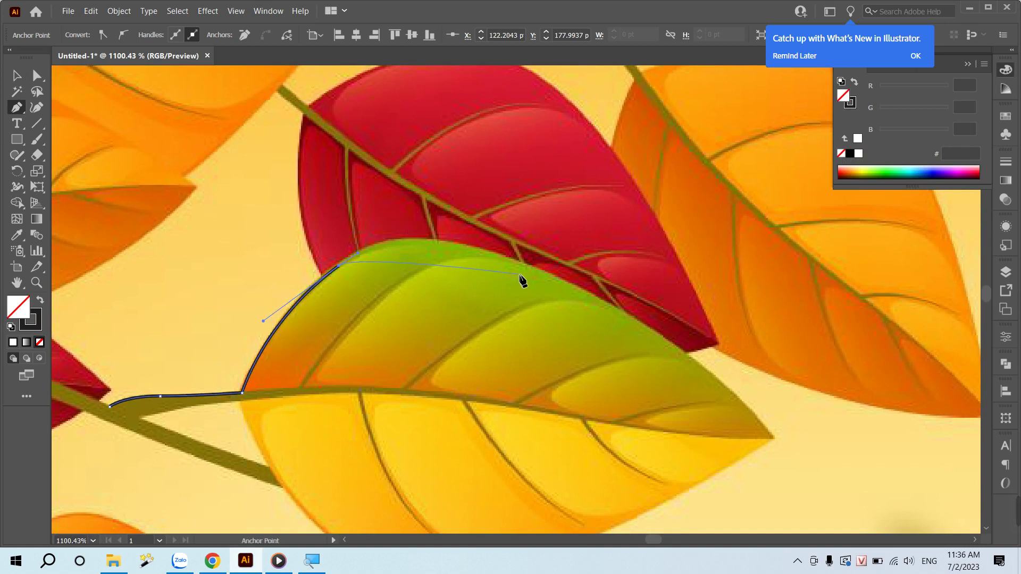
{"action": "mouse_move", "coordinate": [526, 265]}
{"action": "left_mouse_down"}
{"action": "mouse_move", "coordinate": [632, 320]}
{"action": "mouse_move", "coordinate": [611, 312]}
{"action": "left_mouse_up"}
{"action": "scroll", "coordinate": [638, 288], "scroll_direction": "down", "scroll_amount": 3}
{"action": "scroll", "coordinate": [638, 287], "scroll_direction": "right", "scroll_amount": 3}
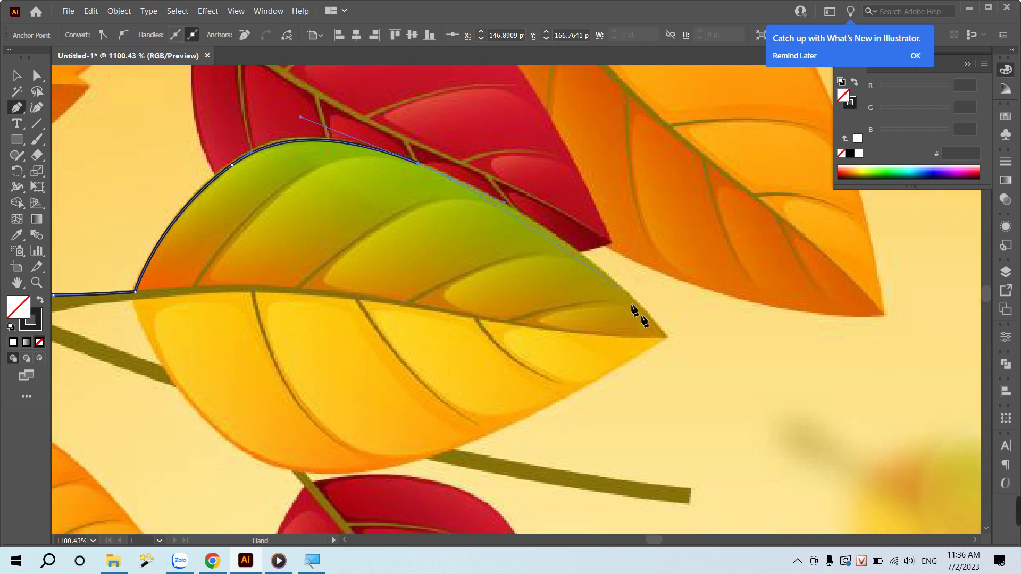
{"action": "left_click_drag", "start_coordinate": [632, 296], "coordinate": [718, 364]}
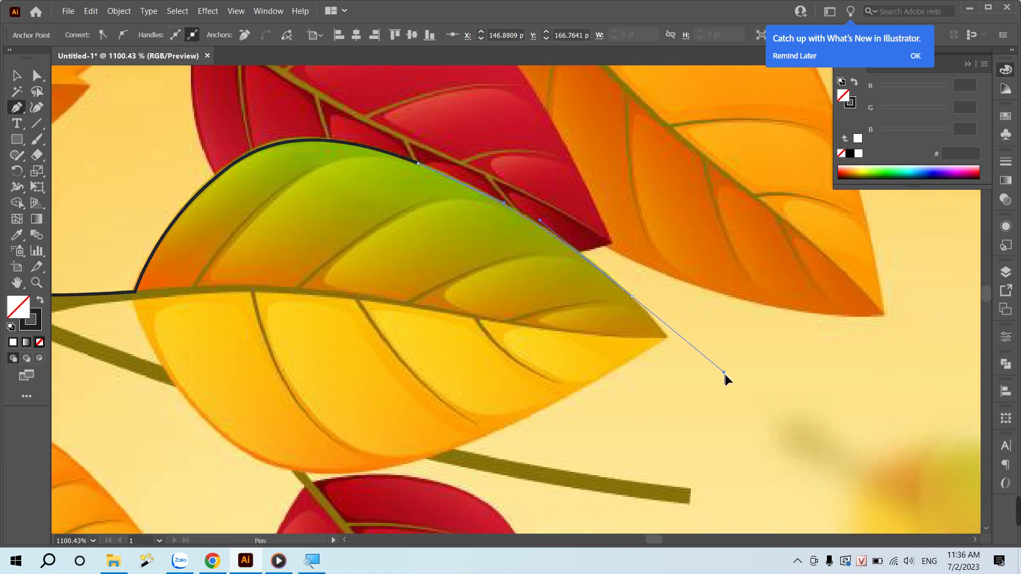
{"action": "left_click_drag", "start_coordinate": [718, 365], "coordinate": [664, 339]}
{"action": "left_click", "coordinate": [663, 338]}
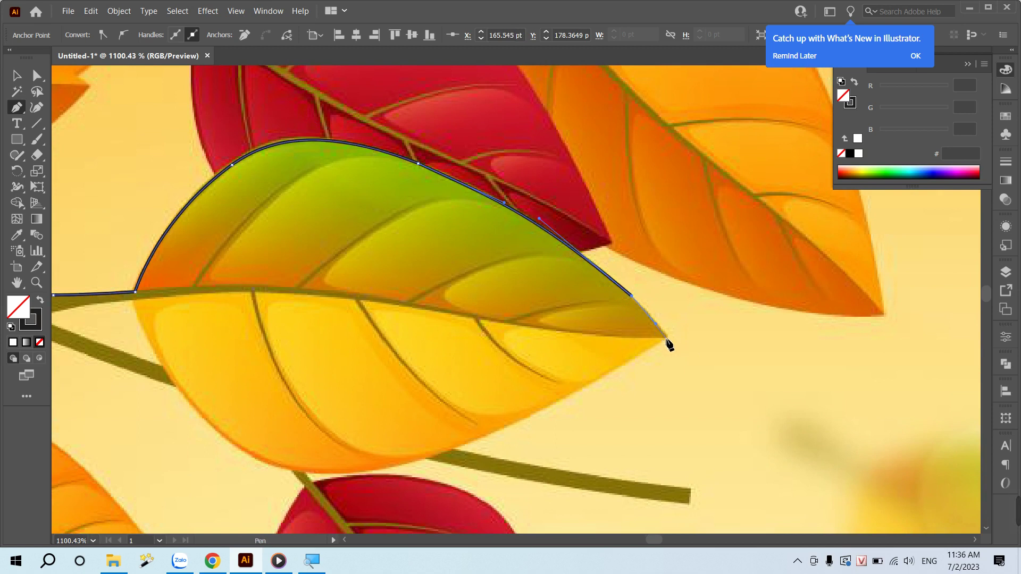
- Continue the outline along the leaf's lower edge and around both sides of its stem
{"action": "left_click_drag", "start_coordinate": [548, 399], "coordinate": [587, 269]}
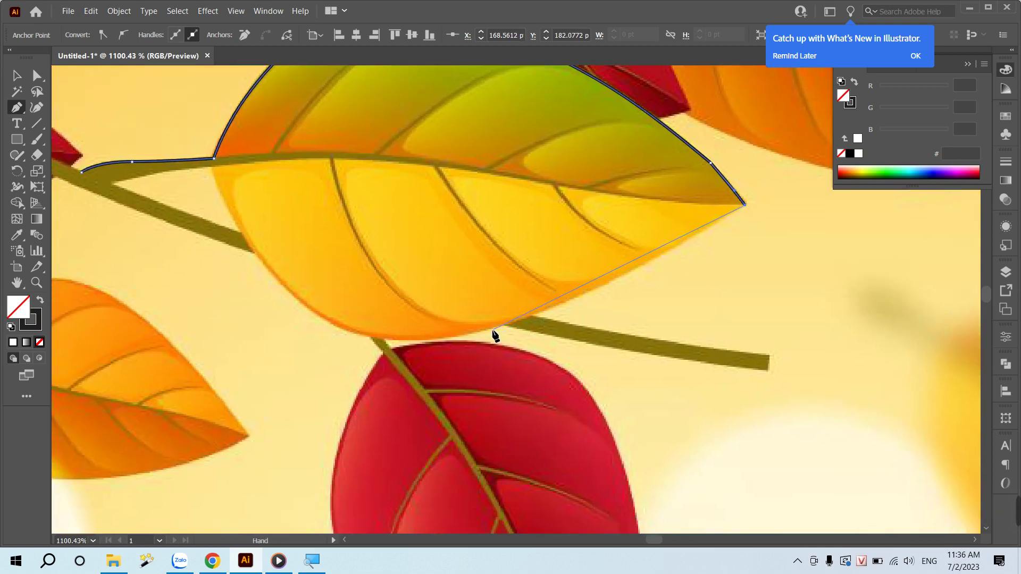
{"action": "left_click_drag", "start_coordinate": [491, 329], "coordinate": [403, 358]}
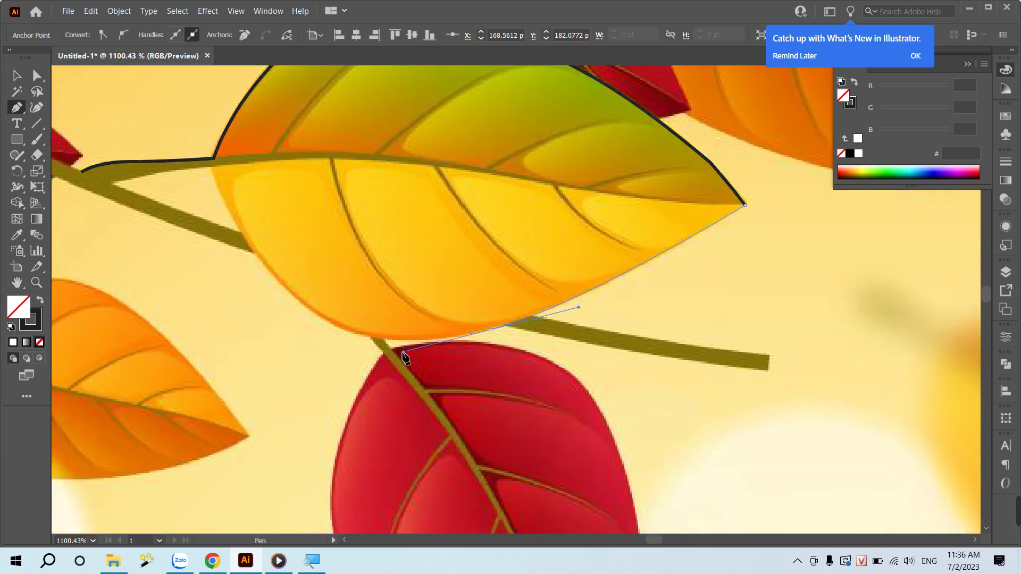
{"action": "key", "text": "ctrl+z"}
{"action": "mouse_move", "coordinate": [529, 316]}
{"action": "left_mouse_down"}
{"action": "mouse_move", "coordinate": [452, 338]}
{"action": "mouse_move", "coordinate": [636, 336]}
{"action": "left_mouse_up"}
{"action": "left_click_drag", "start_coordinate": [768, 355], "coordinate": [790, 358]}
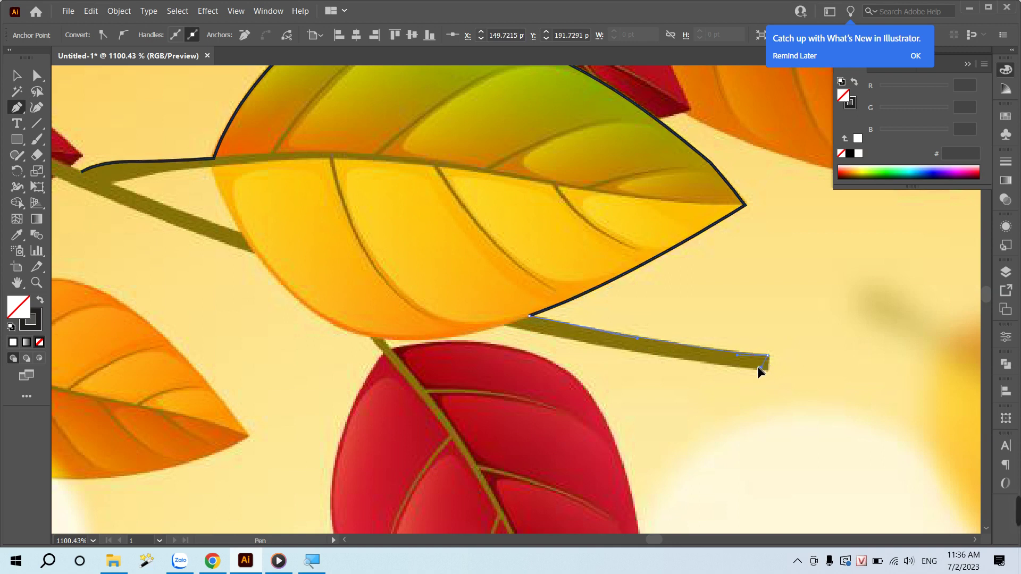
{"action": "left_click", "coordinate": [764, 368]}
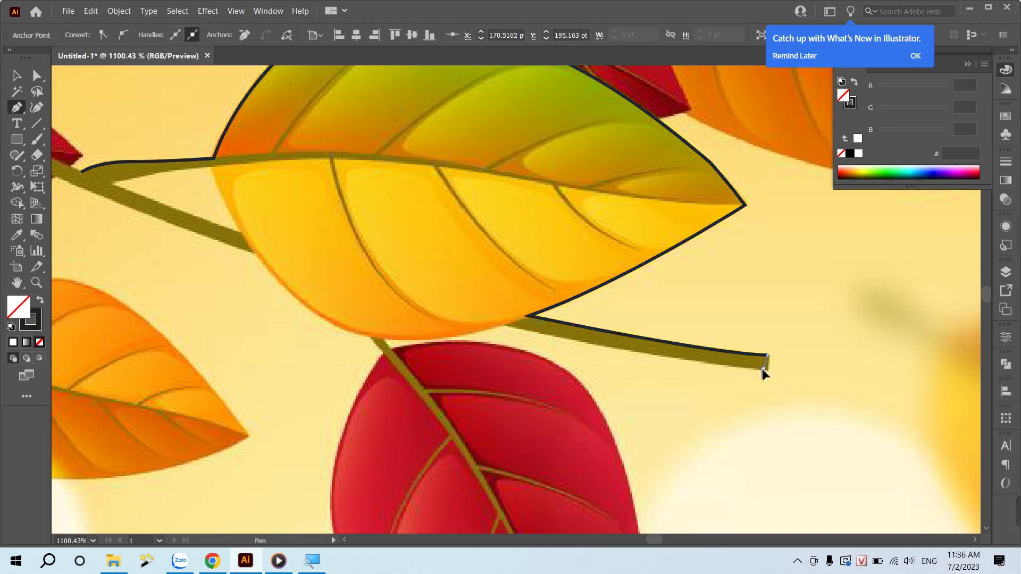
{"action": "left_click_drag", "start_coordinate": [505, 326], "coordinate": [475, 320]}
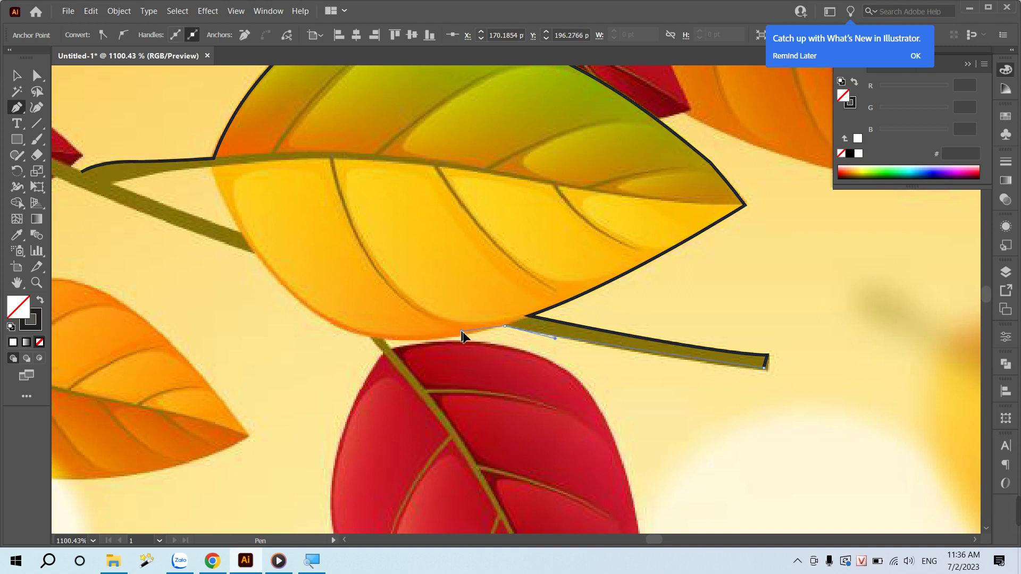
{"action": "left_click", "coordinate": [462, 334]}
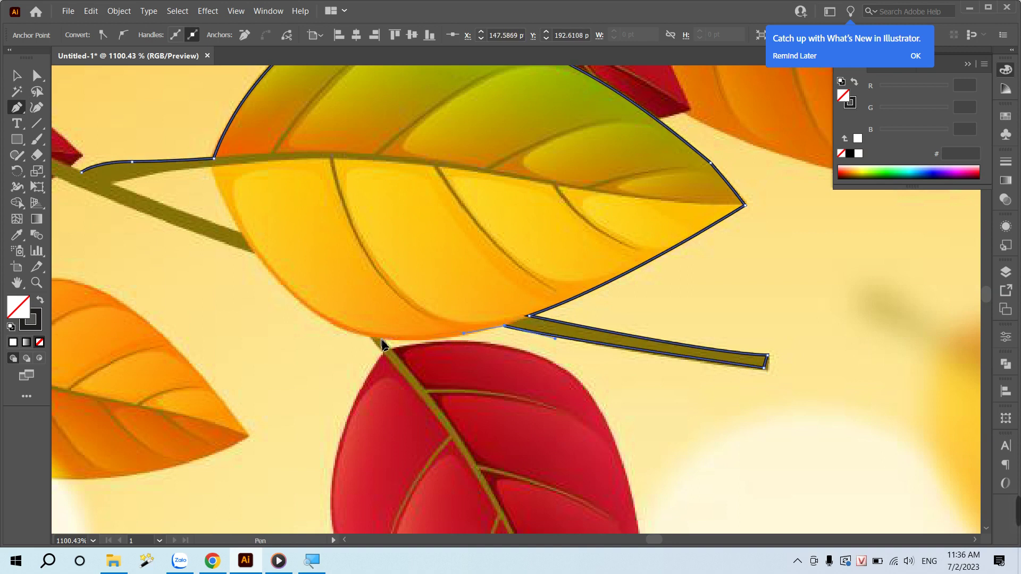
{"action": "left_click_drag", "start_coordinate": [381, 340], "coordinate": [330, 339]}
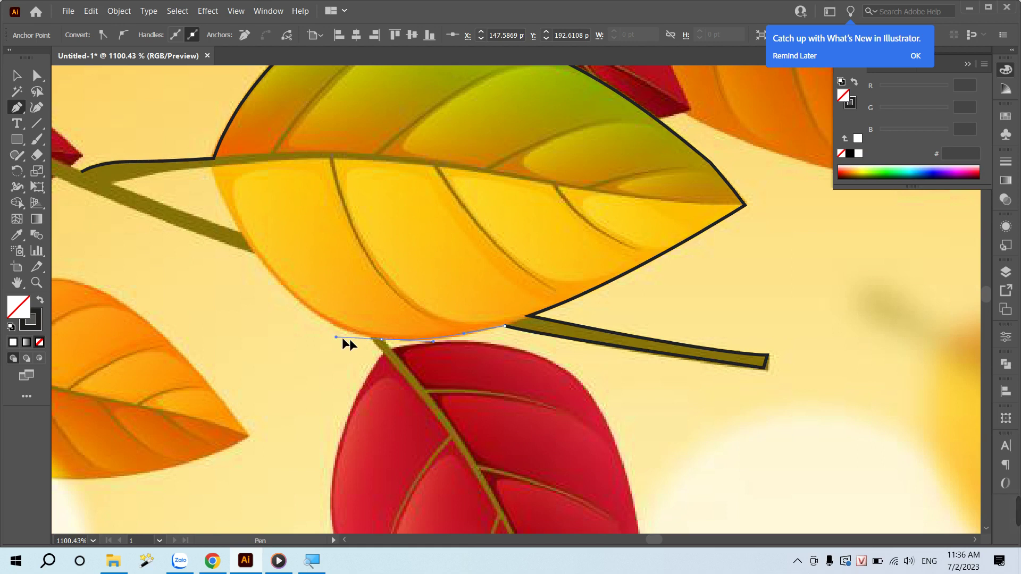
{"action": "left_click", "coordinate": [382, 339]}
{"action": "left_click", "coordinate": [393, 348]}
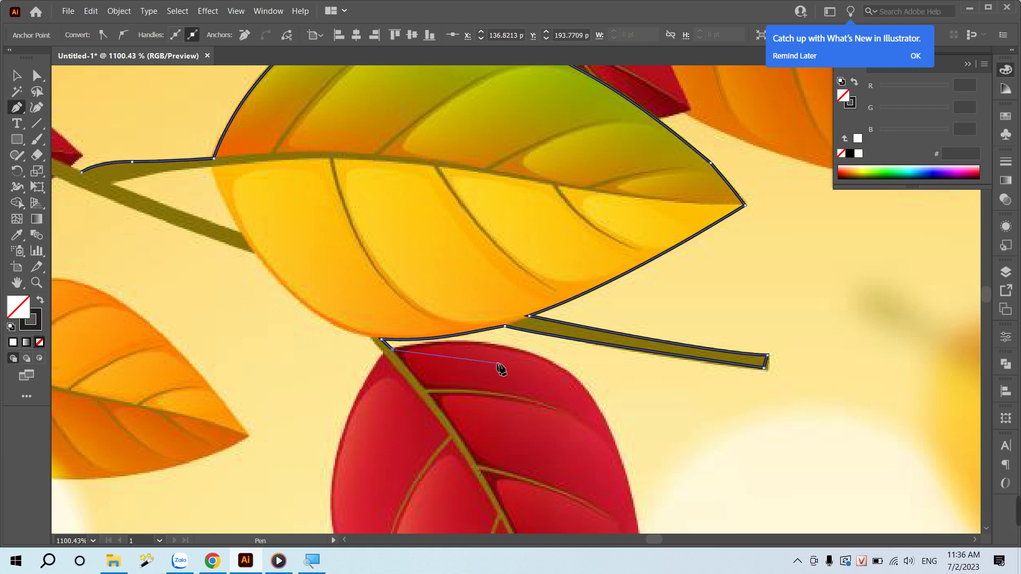
- Trace the red leaf's right edge, tip and lower edge
{"action": "mouse_move", "coordinate": [562, 392]}
{"action": "left_mouse_down"}
{"action": "mouse_move", "coordinate": [525, 296]}
{"action": "mouse_move", "coordinate": [560, 294]}
{"action": "mouse_move", "coordinate": [543, 292]}
{"action": "left_mouse_up"}
{"action": "mouse_move", "coordinate": [578, 358]}
{"action": "left_mouse_down"}
{"action": "mouse_move", "coordinate": [497, 189]}
{"action": "mouse_move", "coordinate": [523, 250]}
{"action": "left_mouse_up"}
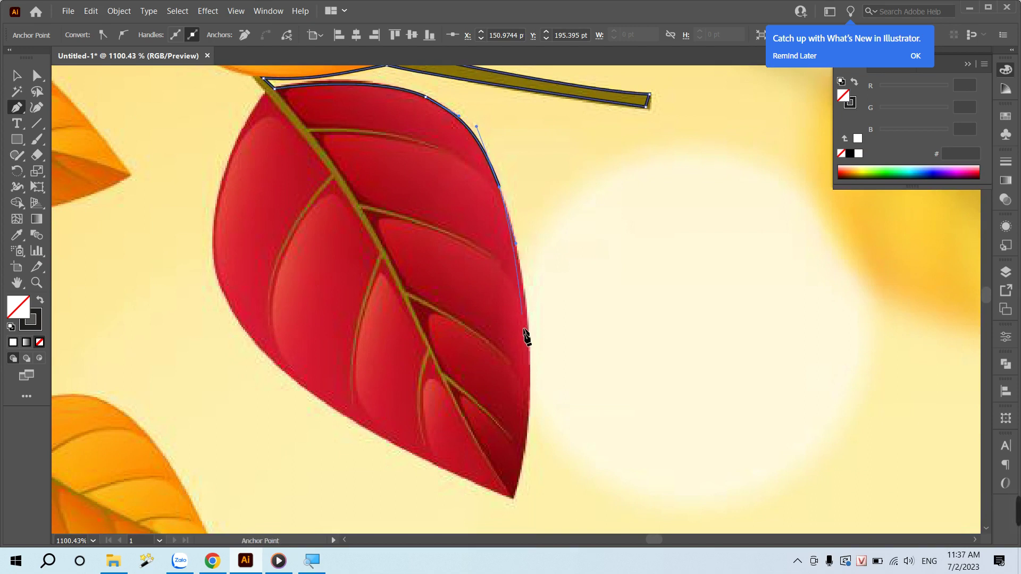
{"action": "left_click_drag", "start_coordinate": [526, 337], "coordinate": [506, 216]}
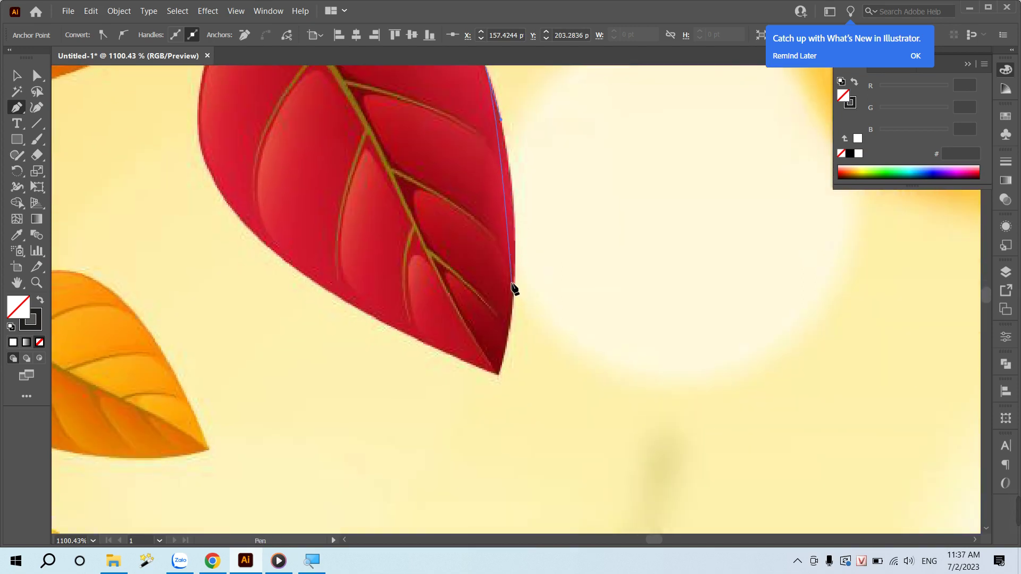
{"action": "left_click_drag", "start_coordinate": [511, 283], "coordinate": [498, 364]}
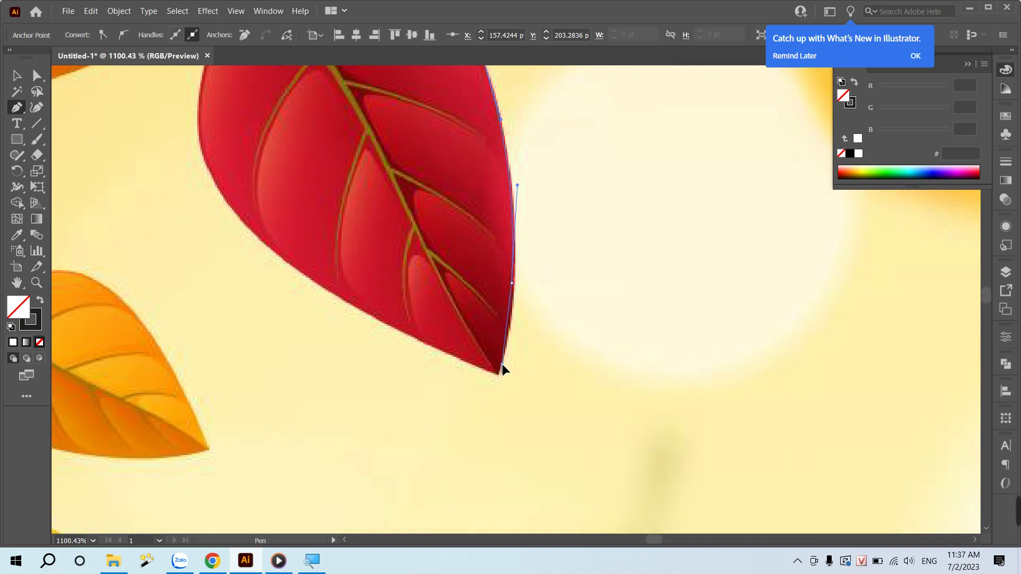
{"action": "left_click", "coordinate": [499, 371]}
{"action": "left_click_drag", "start_coordinate": [411, 326], "coordinate": [629, 453]}
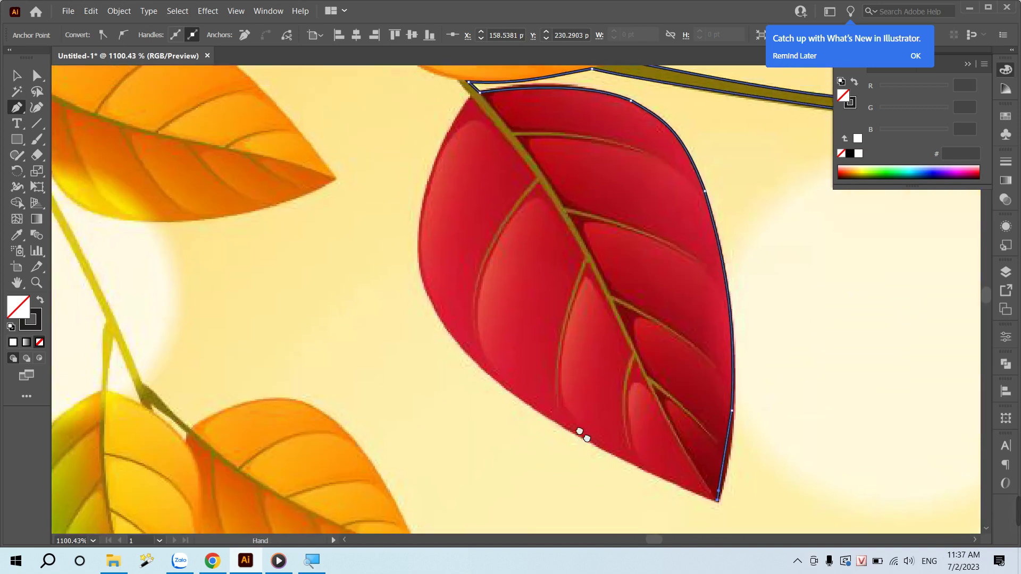
{"action": "left_click_drag", "start_coordinate": [471, 360], "coordinate": [387, 283]}
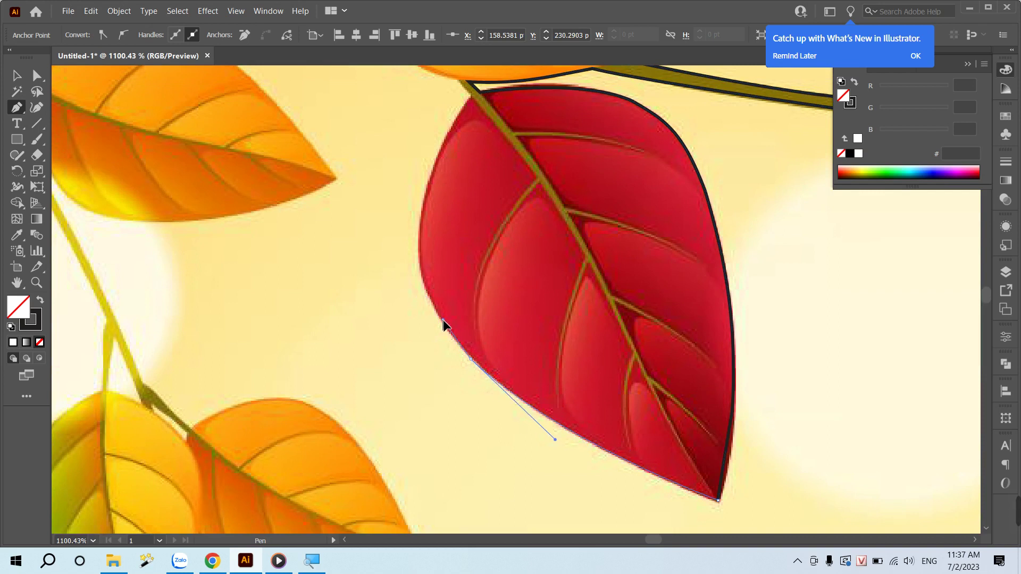
{"action": "mouse_move", "coordinate": [443, 321]}
{"action": "left_mouse_down"}
{"action": "mouse_move", "coordinate": [480, 351]}
{"action": "mouse_move", "coordinate": [417, 271]}
{"action": "mouse_move", "coordinate": [438, 317]}
{"action": "left_mouse_up"}
{"action": "key", "text": "ctrl+z"}
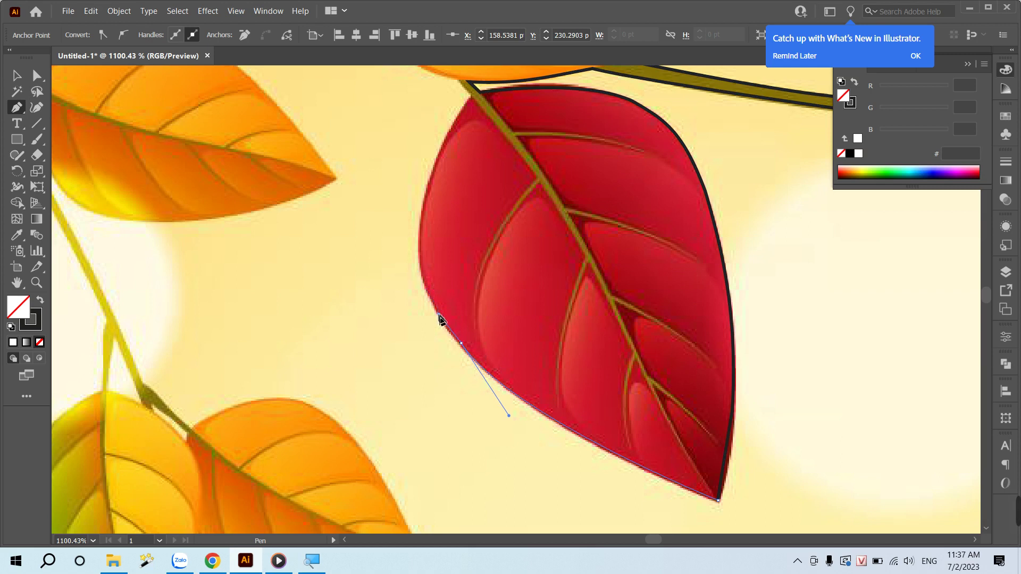
- Trace the red leaf's left side and yellow leaf's left edge, closing the path at the stem start
{"action": "key", "text": "space"}
{"action": "left_click_drag", "start_coordinate": [444, 249], "coordinate": [447, 324]}
{"action": "left_click_drag", "start_coordinate": [426, 290], "coordinate": [438, 223]}
{"action": "key", "text": "alt"}
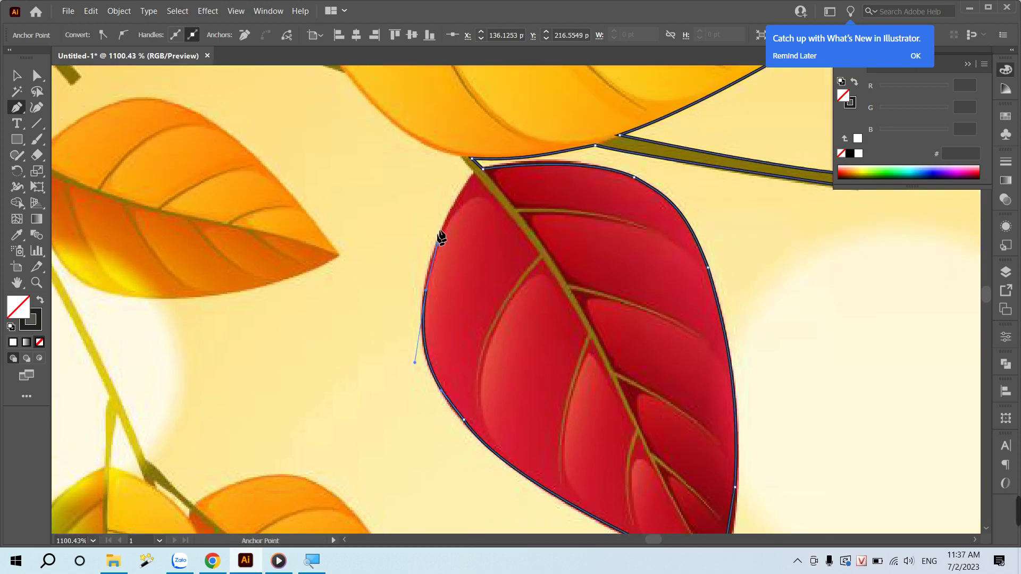
{"action": "mouse_move", "coordinate": [467, 210]}
{"action": "left_mouse_down"}
{"action": "mouse_move", "coordinate": [485, 281]}
{"action": "mouse_move", "coordinate": [506, 253]}
{"action": "mouse_move", "coordinate": [481, 259]}
{"action": "left_mouse_up"}
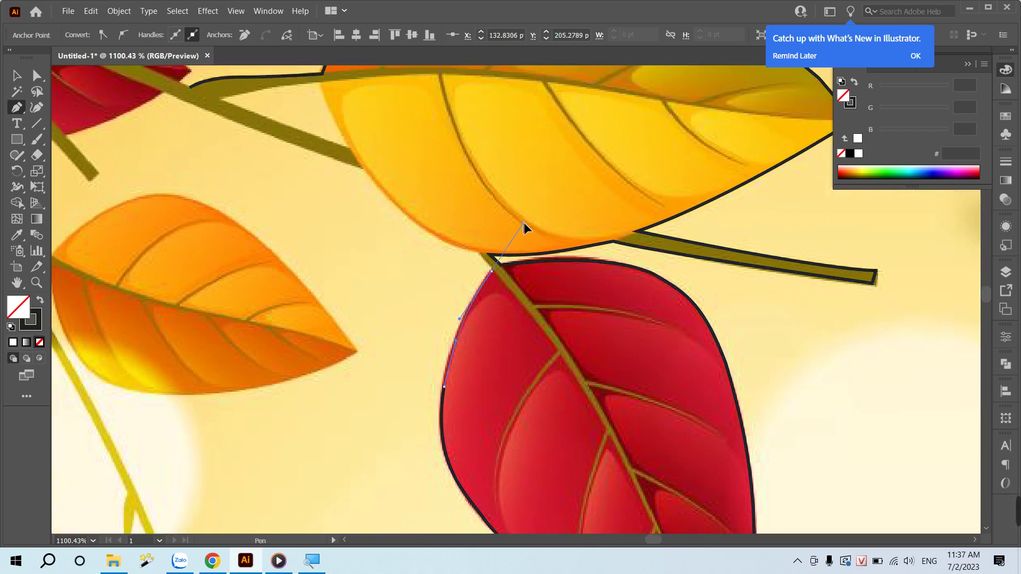
{"action": "key", "text": "alt"}
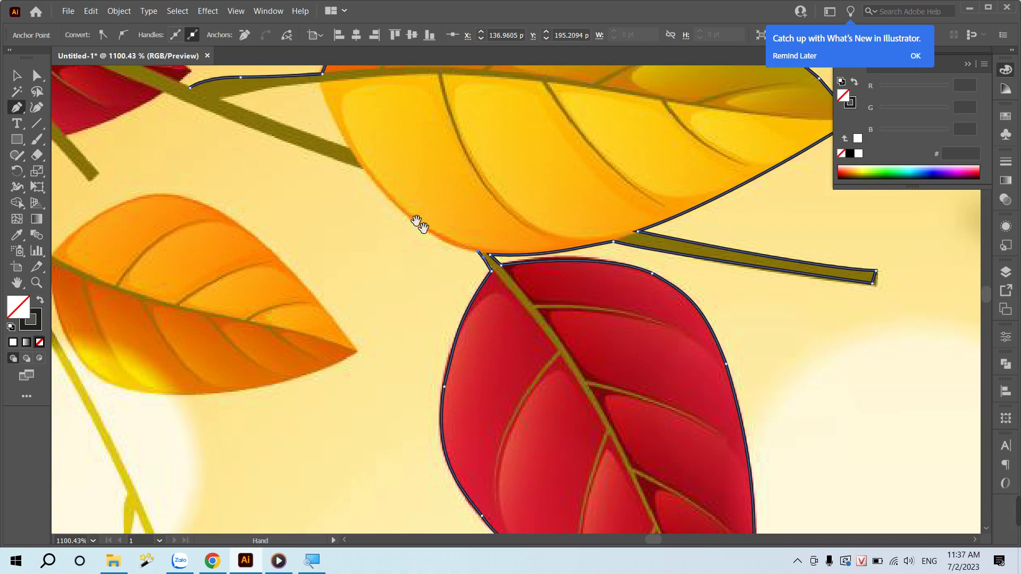
{"action": "left_click_drag", "start_coordinate": [417, 221], "coordinate": [483, 349]}
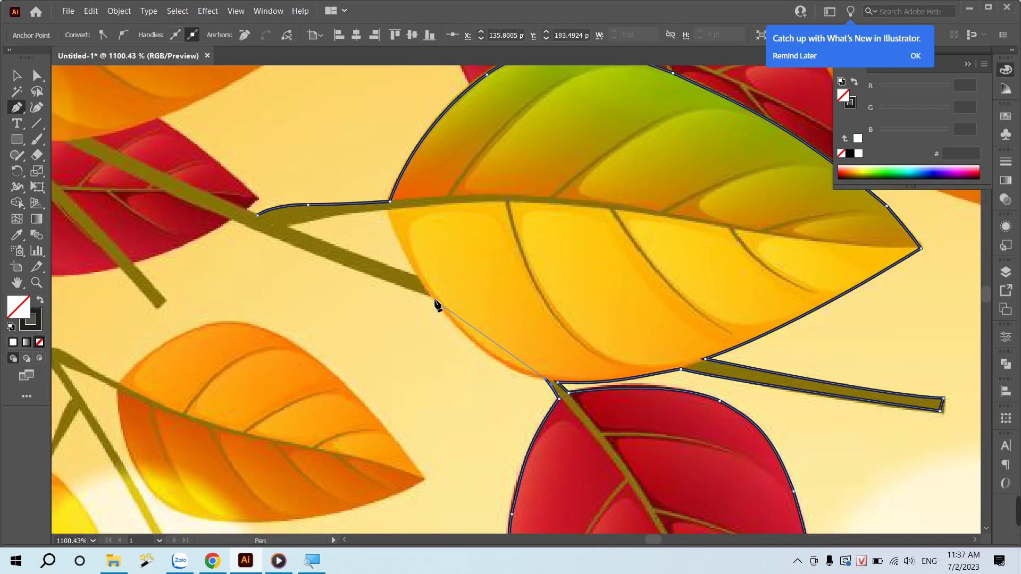
{"action": "mouse_move", "coordinate": [434, 296]}
{"action": "left_mouse_down"}
{"action": "mouse_move", "coordinate": [394, 233]}
{"action": "mouse_move", "coordinate": [409, 261]}
{"action": "left_mouse_up"}
{"action": "left_click", "coordinate": [388, 210]}
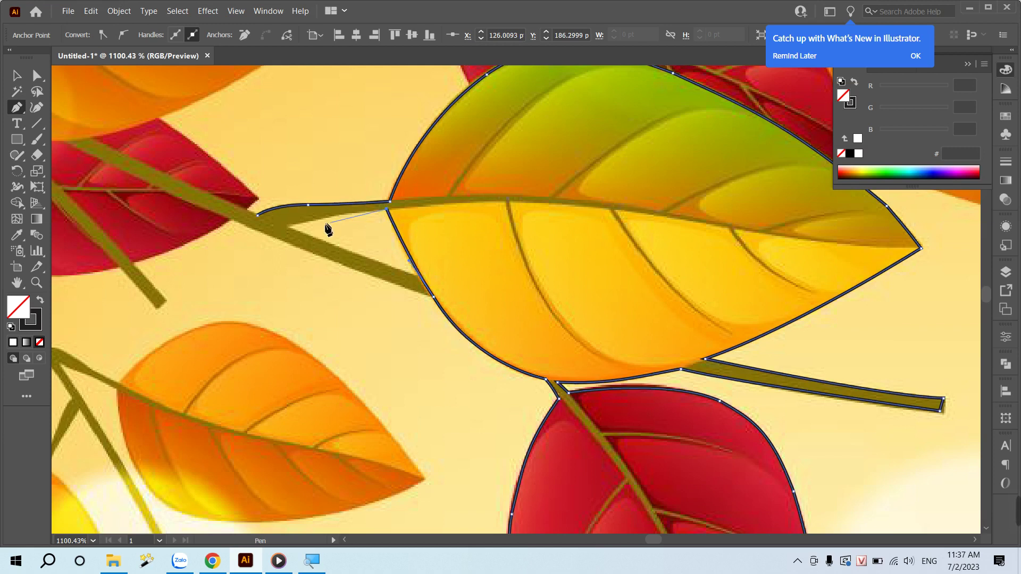
{"action": "left_click_drag", "start_coordinate": [284, 227], "coordinate": [263, 224]}
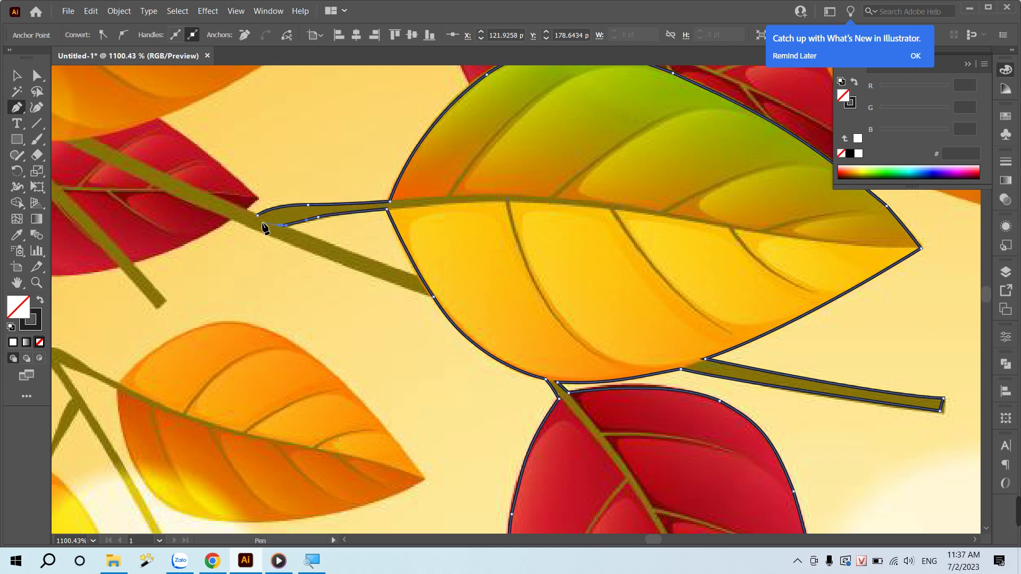
{"action": "left_click", "coordinate": [257, 216]}
{"action": "key", "text": "ctrl+minus"}
{"action": "key", "text": "ctrl+minus"}
{"action": "key", "text": "ctrl+minus"}
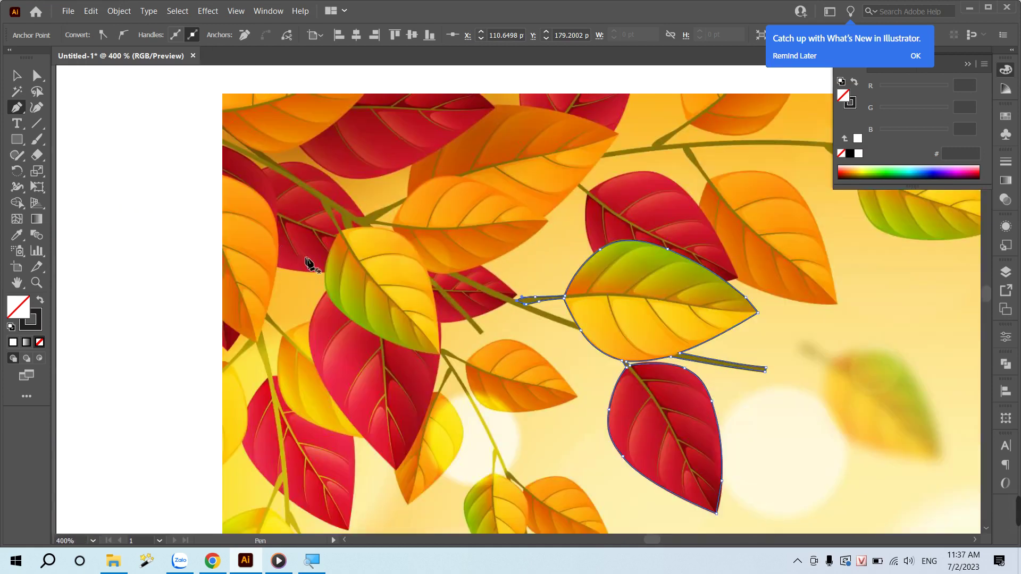
- Unlock the background photo with Object > Unlock All
{"action": "key", "text": "v"}
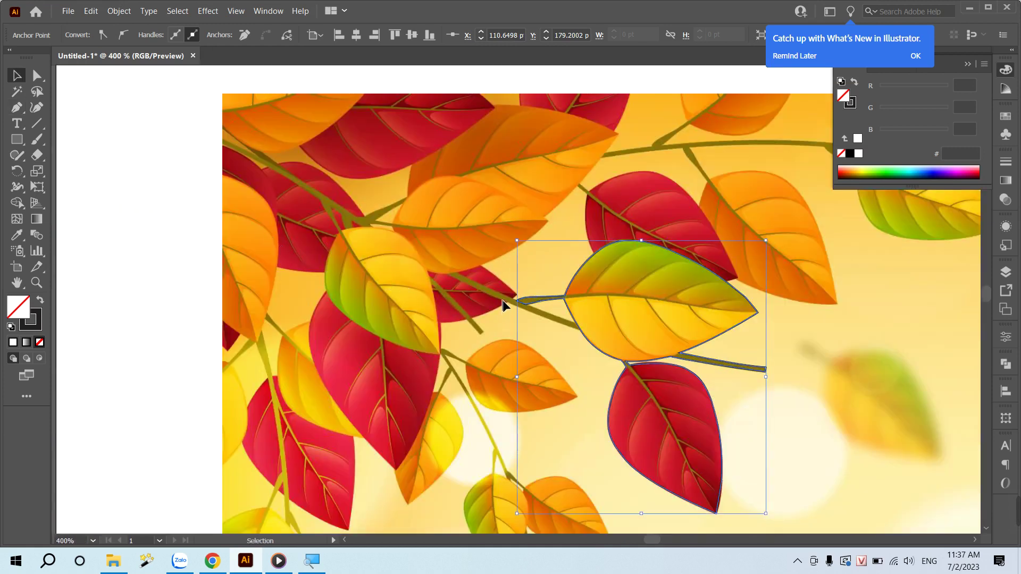
{"action": "key", "text": "ctrl+minus"}
{"action": "key", "text": "ctrl+minus"}
{"action": "left_click_drag", "start_coordinate": [752, 342], "coordinate": [553, 325]}
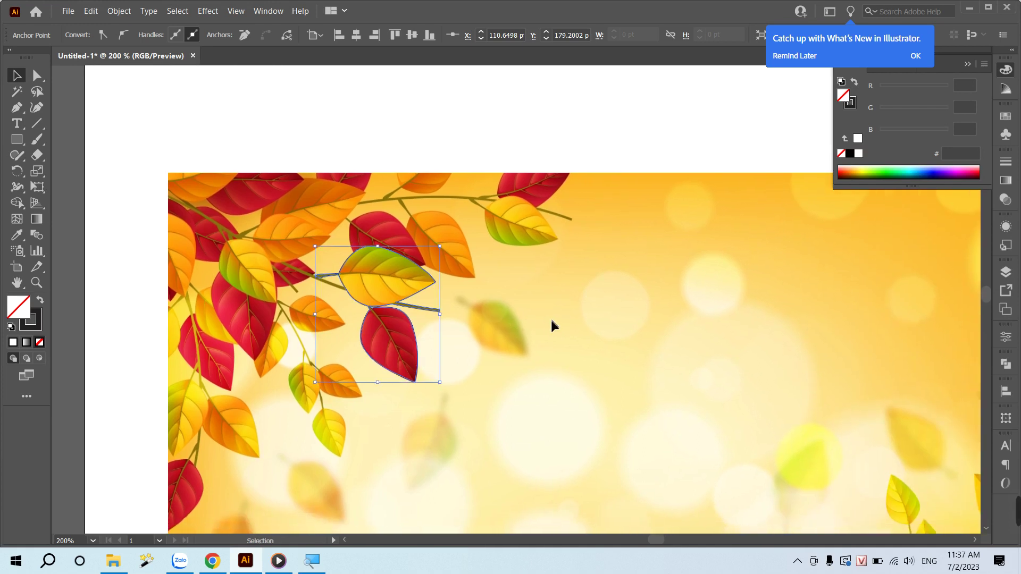
{"action": "left_click", "coordinate": [409, 131]}
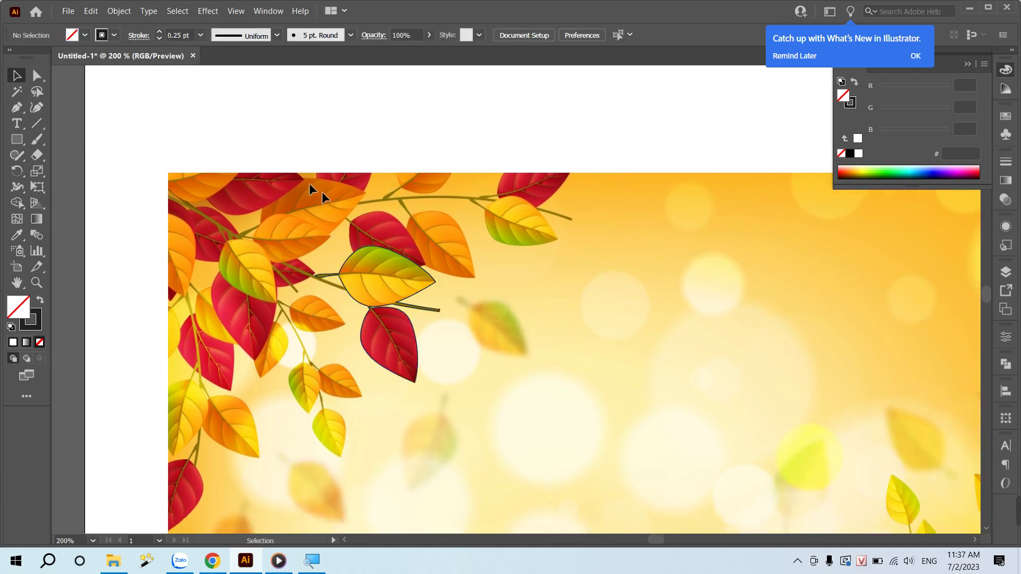
{"action": "left_click", "coordinate": [120, 10]}
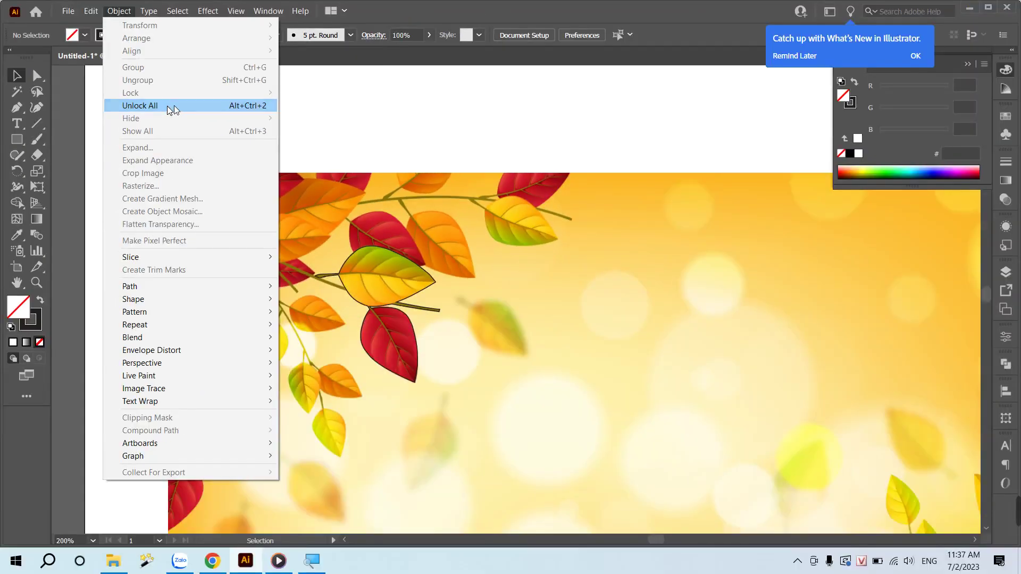
{"action": "left_click", "coordinate": [167, 106]}
{"action": "left_click", "coordinate": [416, 133]}
- Copy the background image and Paste in Front over the original
{"action": "left_click", "coordinate": [495, 234]}
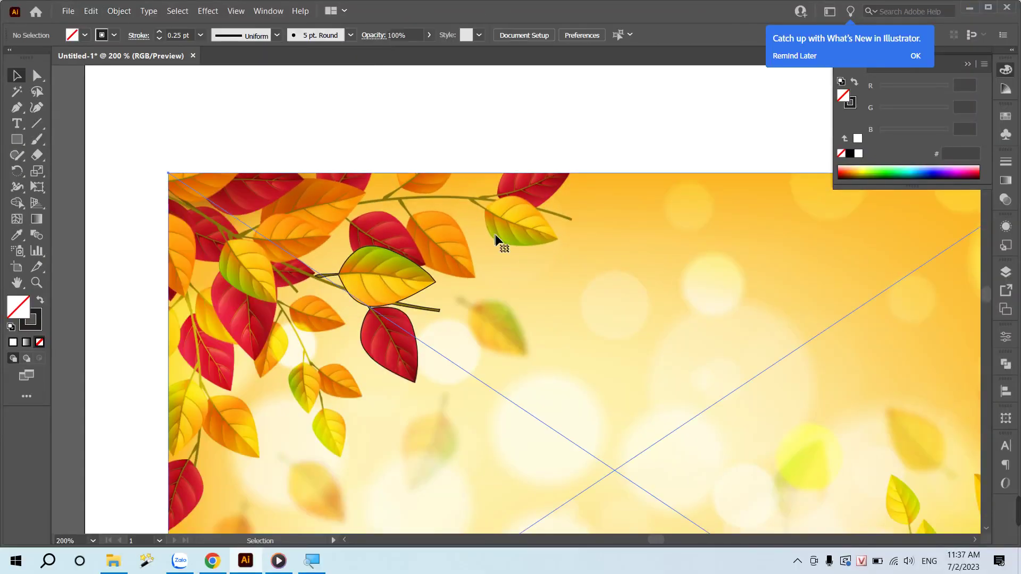
{"action": "left_click", "coordinate": [89, 12]}
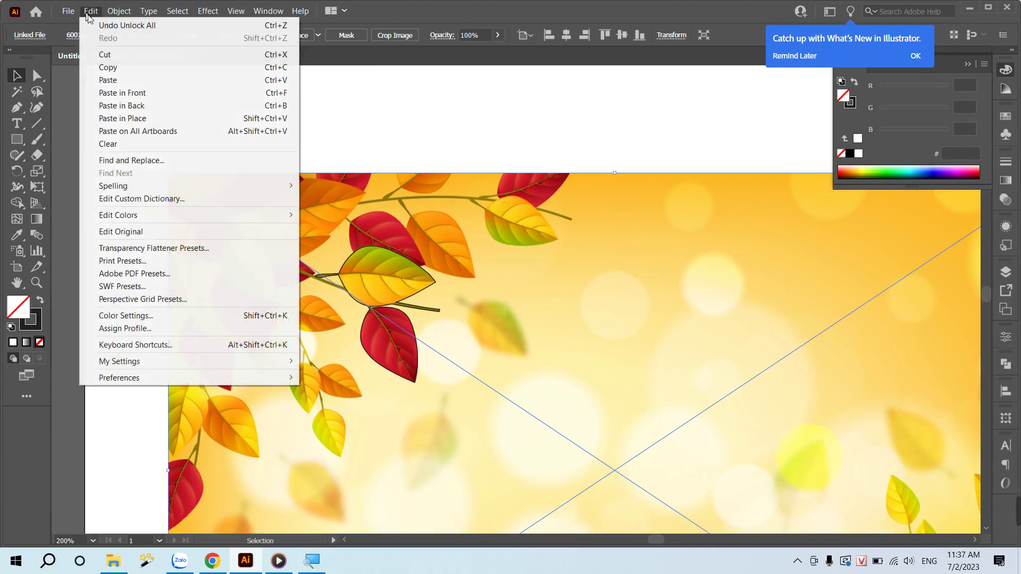
{"action": "left_click", "coordinate": [231, 75]}
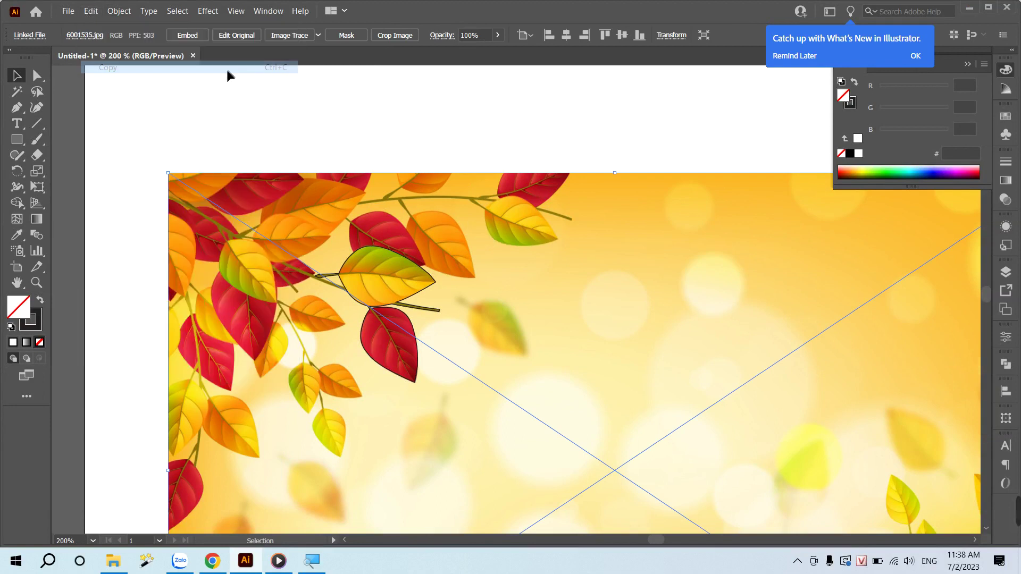
{"action": "left_click", "coordinate": [89, 11]}
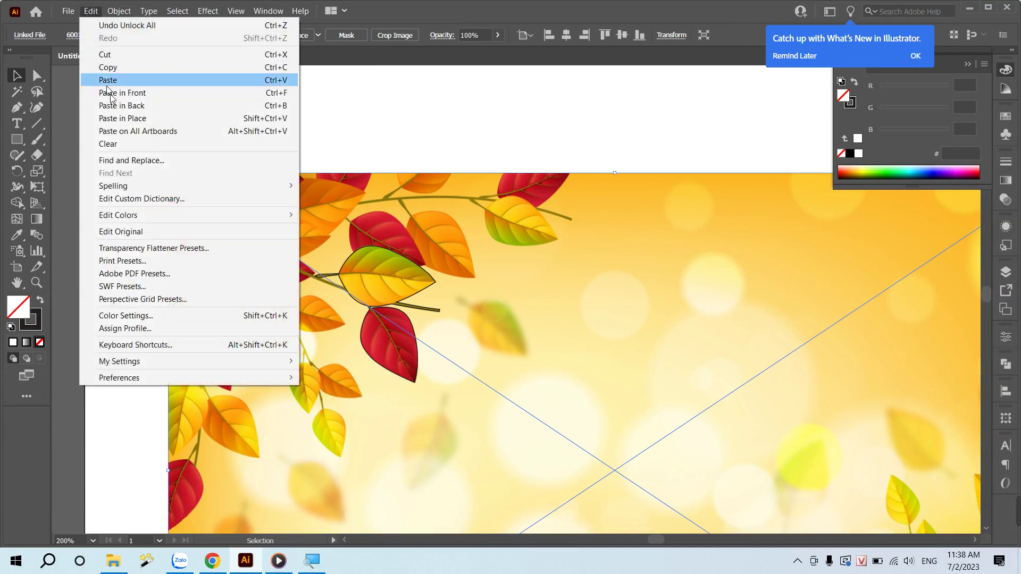
{"action": "left_click", "coordinate": [150, 92]}
- Select the traced leaf outlines together with the pasted image copy
{"action": "left_click", "coordinate": [386, 142]}
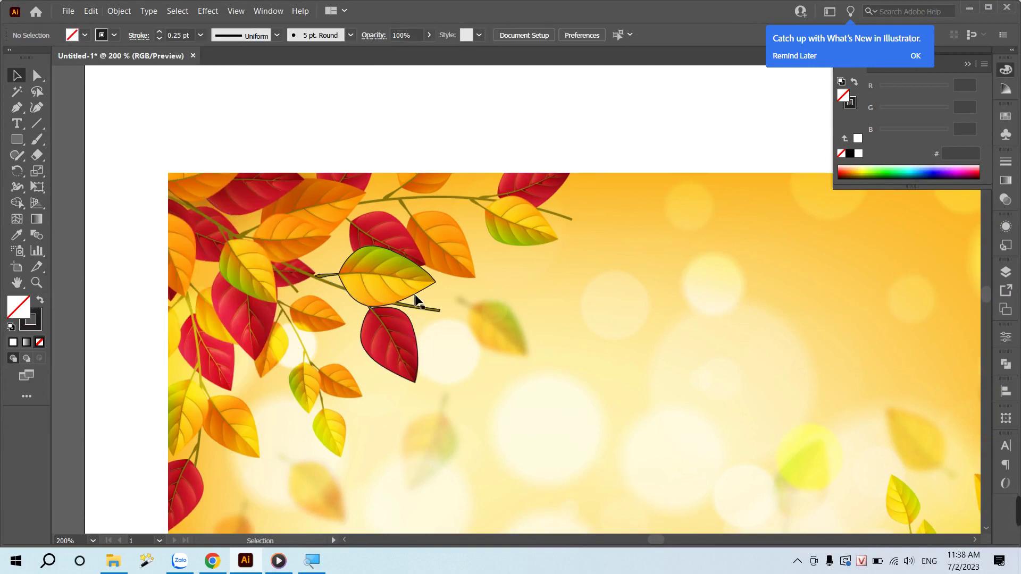
{"action": "left_click_drag", "start_coordinate": [416, 300], "coordinate": [516, 266]}
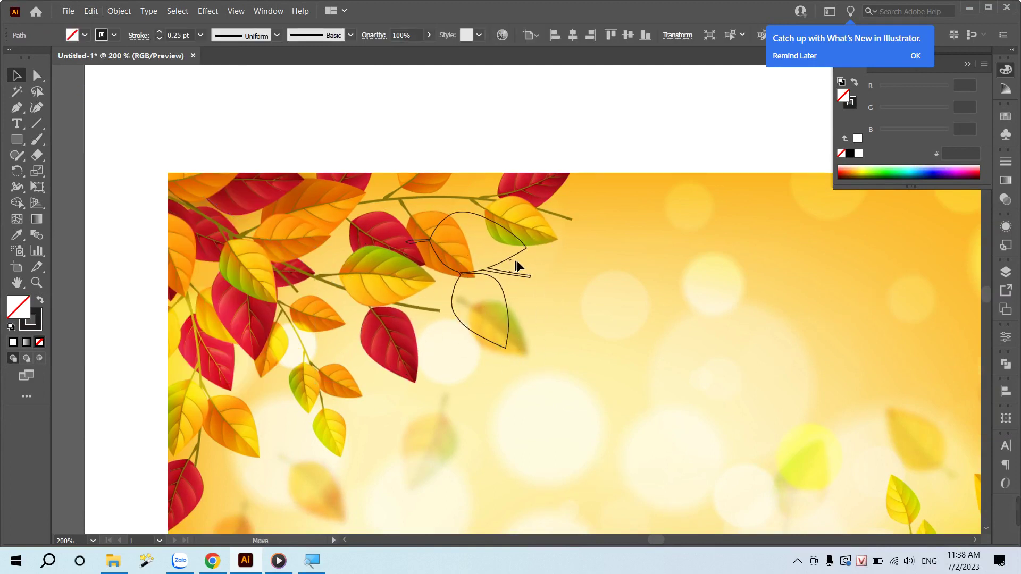
{"action": "key", "text": "Escape"}
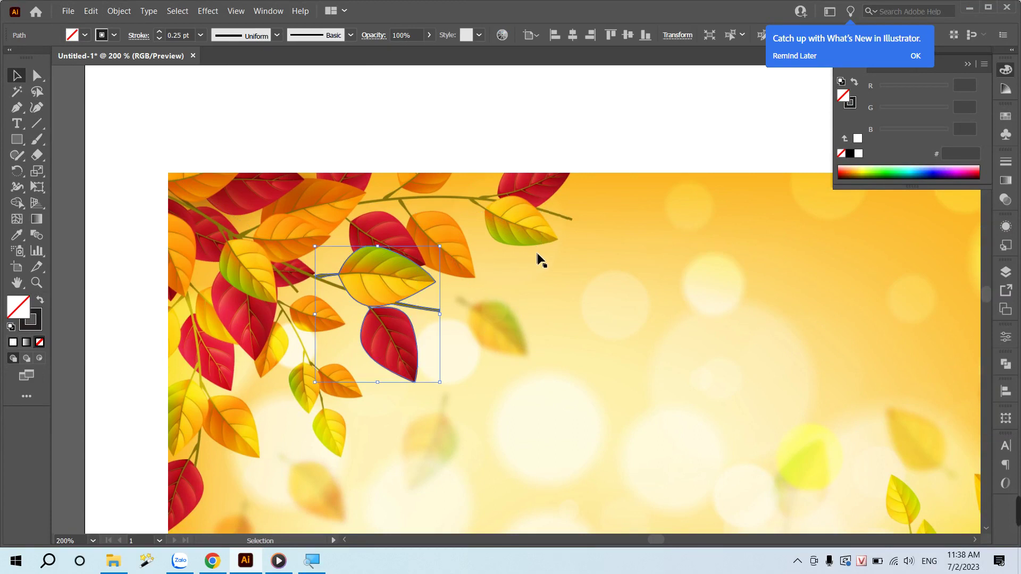
{"action": "left_click", "coordinate": [515, 255], "text": "shift"}
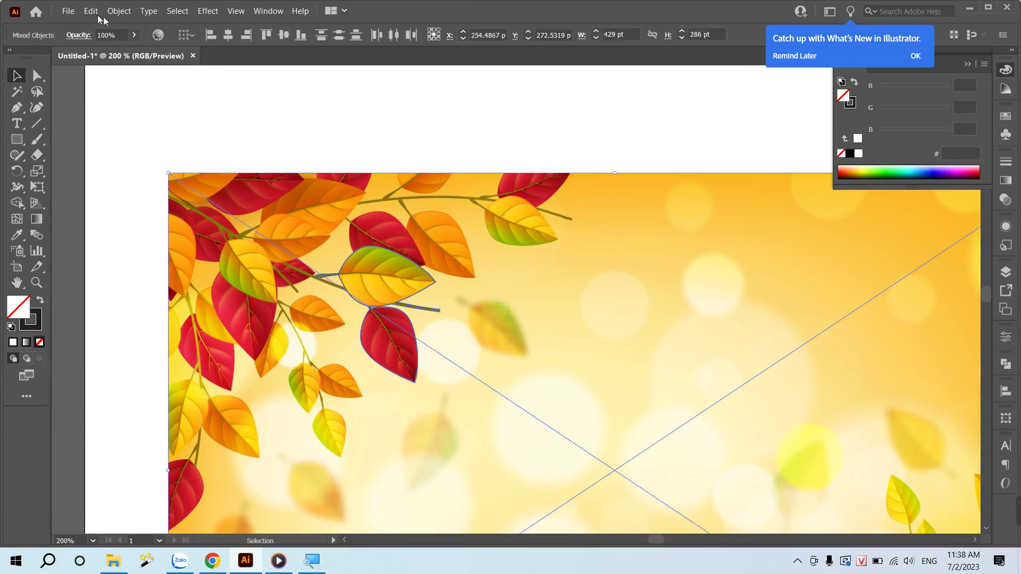
- Make a clipping mask from the leaf outlines over the image copy
{"action": "left_click", "coordinate": [118, 11]}
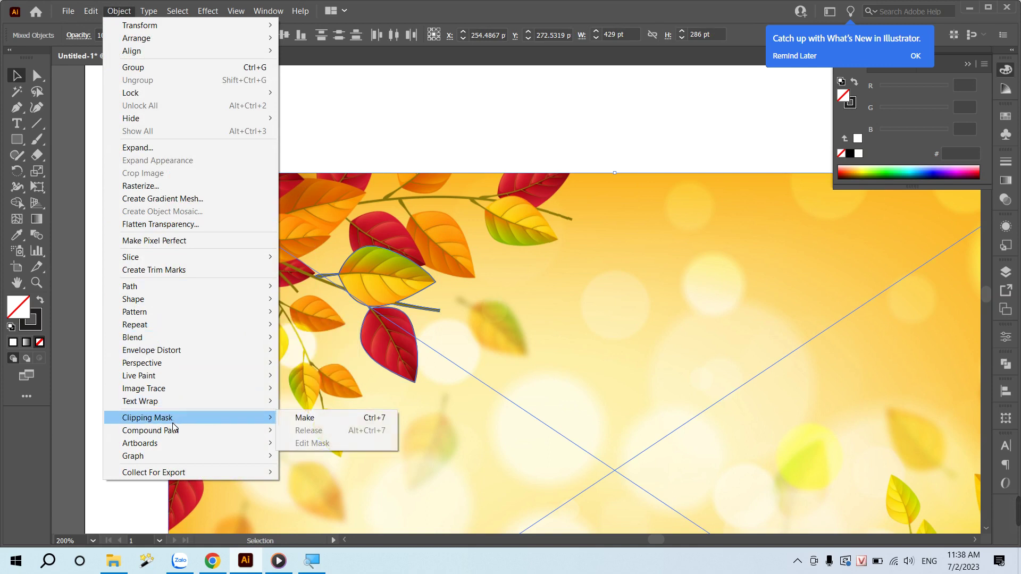
{"action": "mouse_move", "coordinate": [147, 417]}
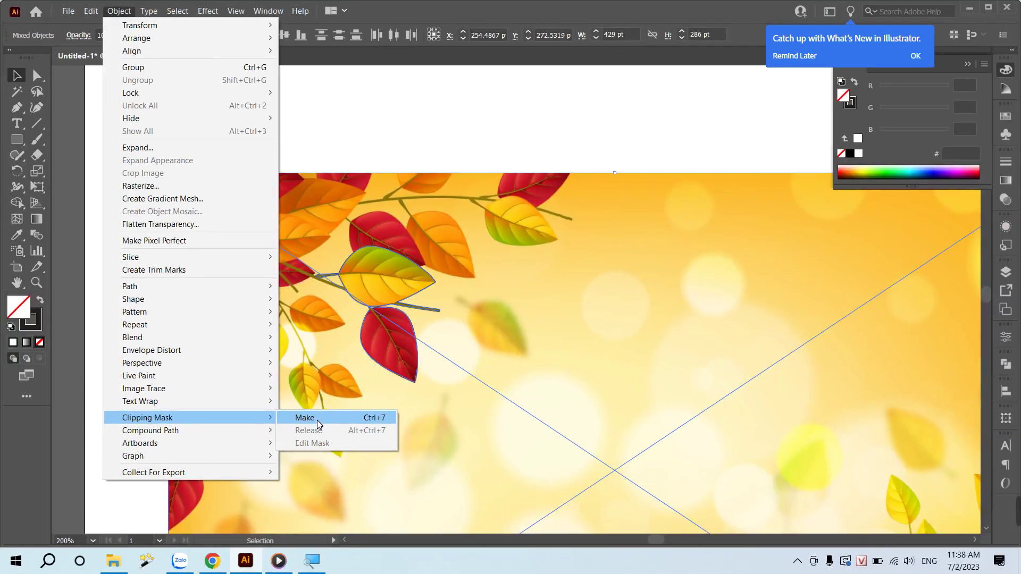
{"action": "left_click", "coordinate": [317, 420]}
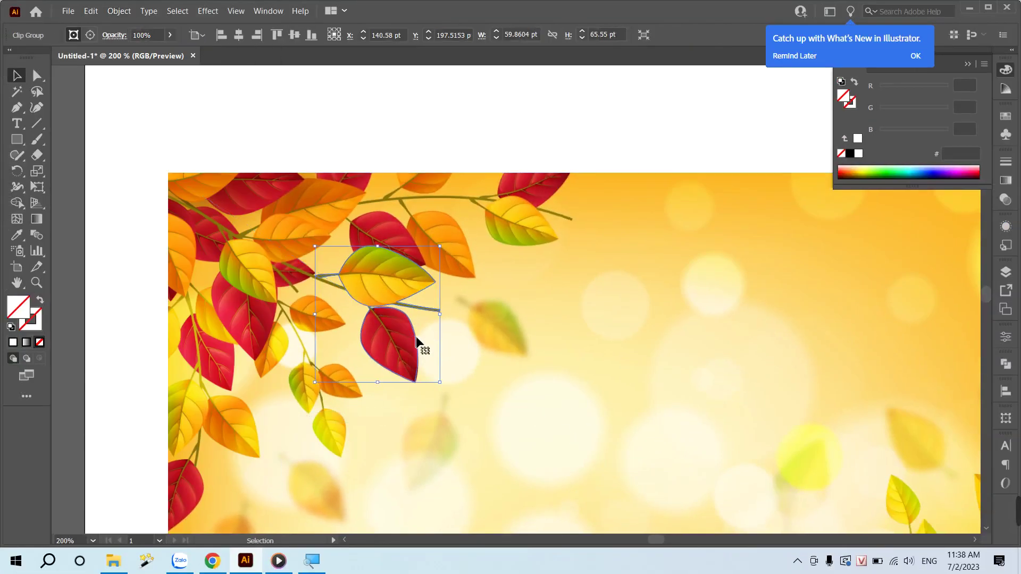
{"action": "key", "text": "ctrl+minus"}
{"action": "key", "text": "ctrl+minus"}
{"action": "key", "text": "ctrl+minus"}
- Move the photo left off the artboard and enlarge the clipped leaves about fourfold
{"action": "left_click_drag", "start_coordinate": [618, 357], "coordinate": [325, 357]}
{"action": "left_click", "coordinate": [527, 310]}
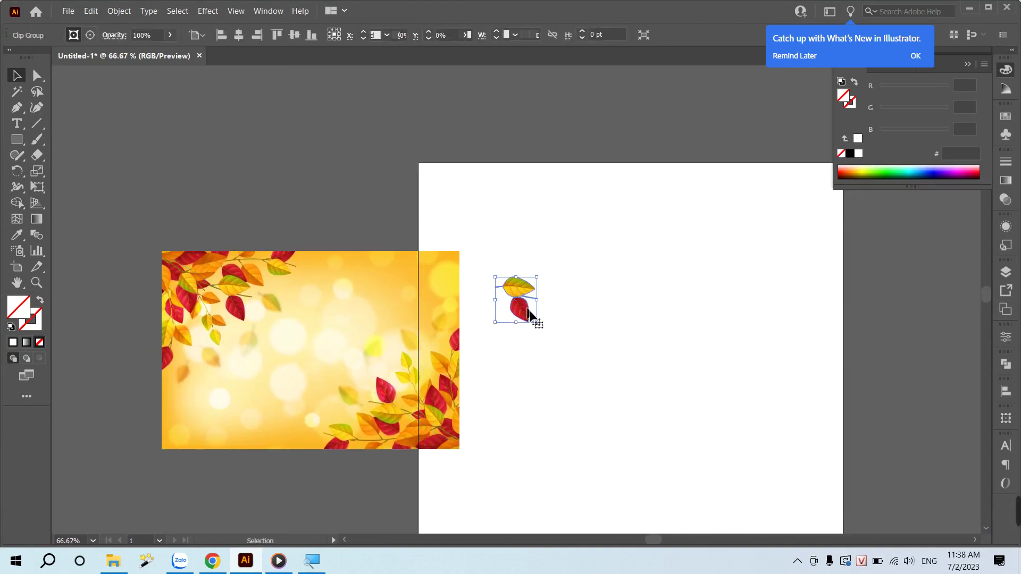
{"action": "left_click_drag", "start_coordinate": [537, 322], "coordinate": [697, 432]}
{"action": "left_click_drag", "start_coordinate": [616, 340], "coordinate": [615, 306]}
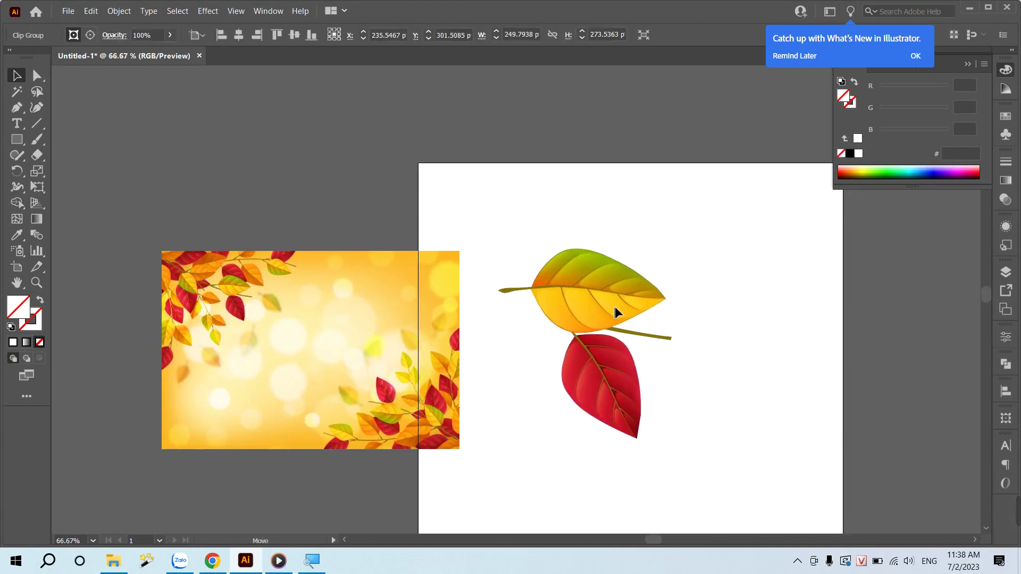
{"action": "left_click", "coordinate": [752, 330]}
- Shift the photo farther left and the clipped leaves slightly right on the artboard
{"action": "key", "text": "z"}
{"action": "mouse_move", "coordinate": [598, 346]}
{"action": "left_mouse_down"}
{"action": "mouse_move", "coordinate": [611, 404]}
{"action": "mouse_move", "coordinate": [646, 463]}
{"action": "mouse_move", "coordinate": [604, 455]}
{"action": "left_mouse_up"}
{"action": "key", "text": "v"}
{"action": "left_click_drag", "start_coordinate": [399, 381], "coordinate": [318, 369]}
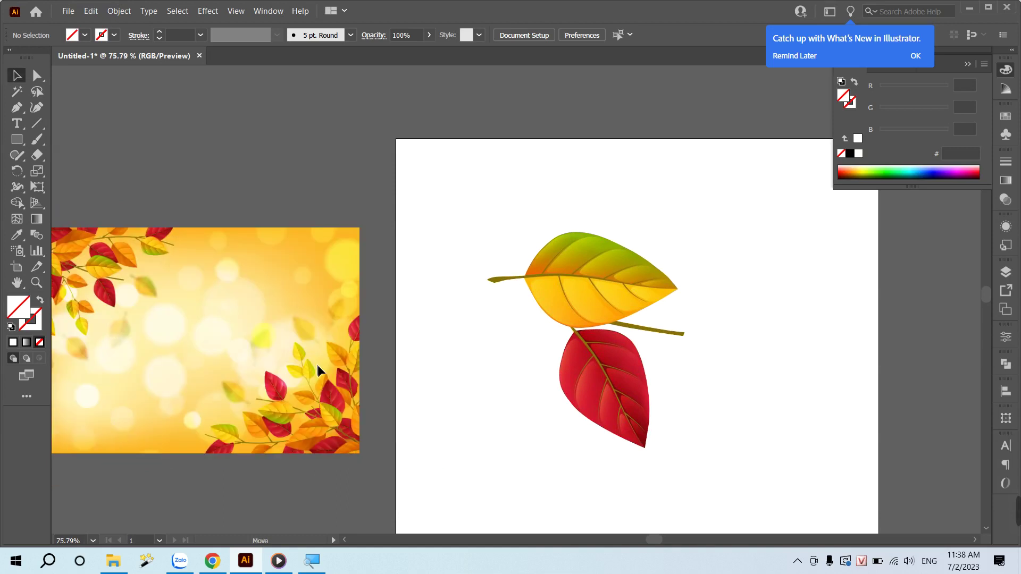
{"action": "mouse_move", "coordinate": [623, 307]}
{"action": "left_mouse_down"}
{"action": "mouse_move", "coordinate": [569, 282]}
{"action": "mouse_move", "coordinate": [568, 269]}
{"action": "left_mouse_up"}
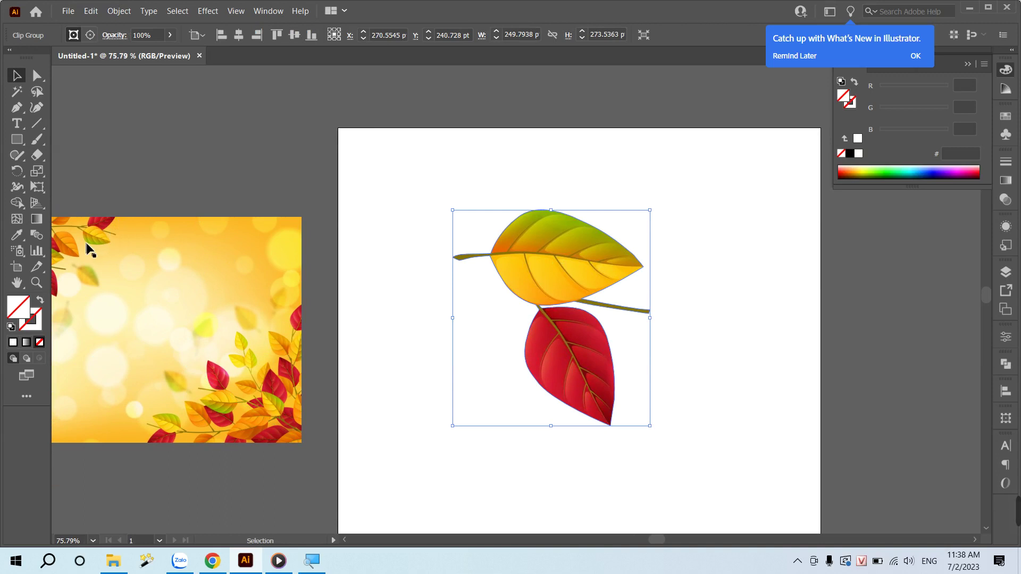
{"action": "key", "text": "shift+o"}
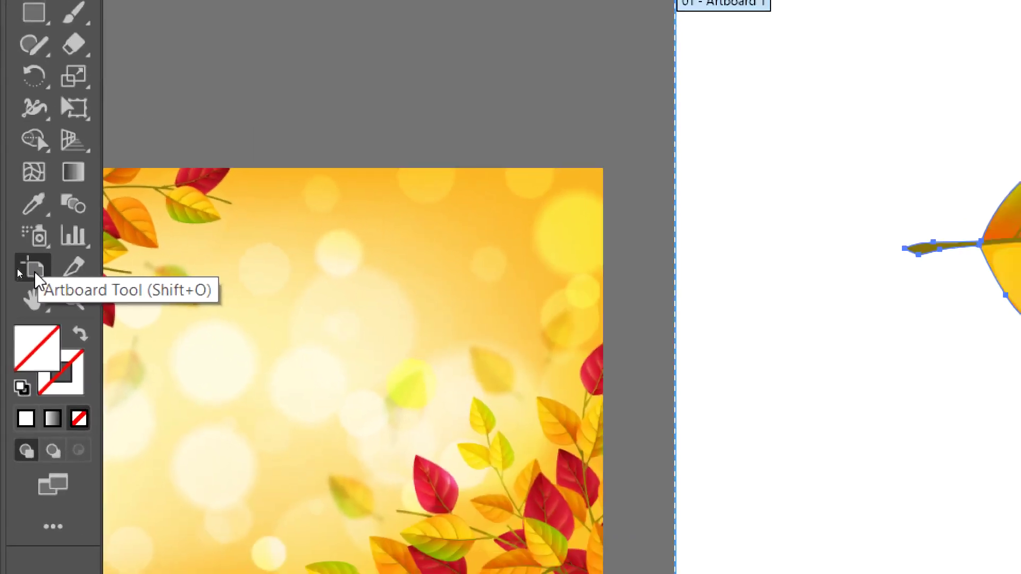
- Roughly drag the artboard's corners inward around the two autumn leaves
{"action": "scroll", "coordinate": [744, 497], "scroll_direction": "down", "scroll_amount": 3}
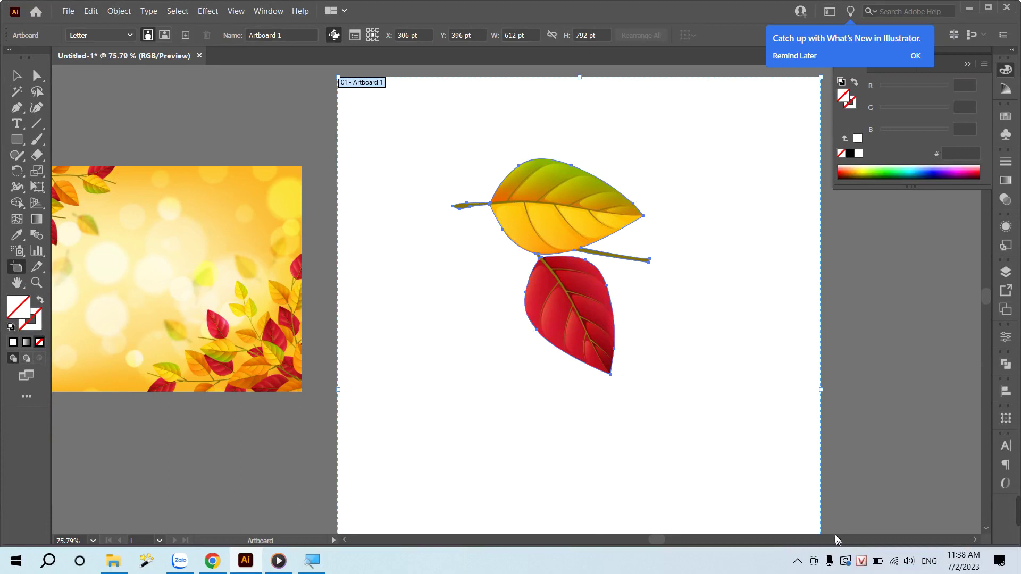
{"action": "scroll", "coordinate": [780, 338], "scroll_direction": "up", "scroll_amount": 2}
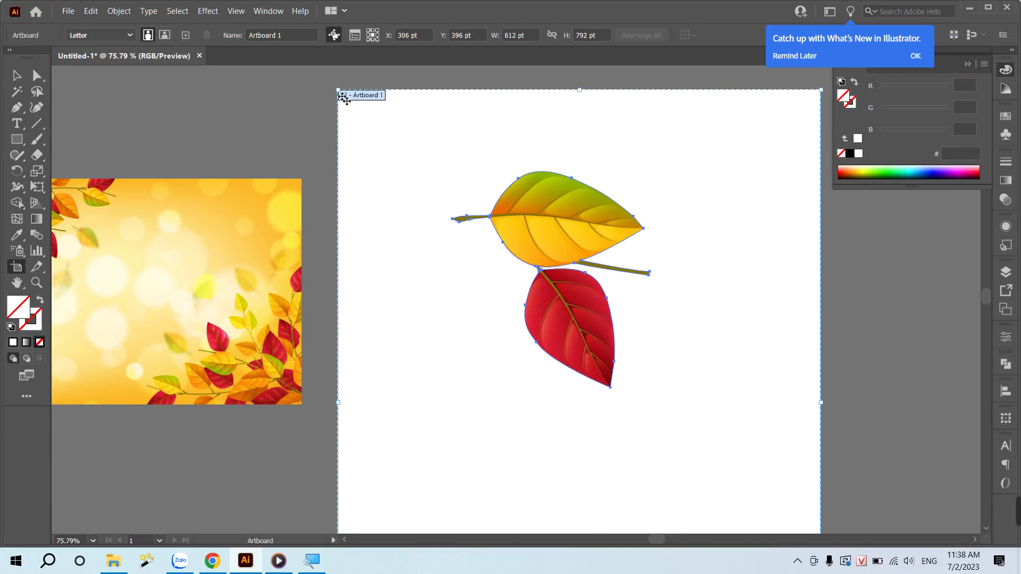
{"action": "left_click_drag", "start_coordinate": [337, 90], "coordinate": [438, 149]}
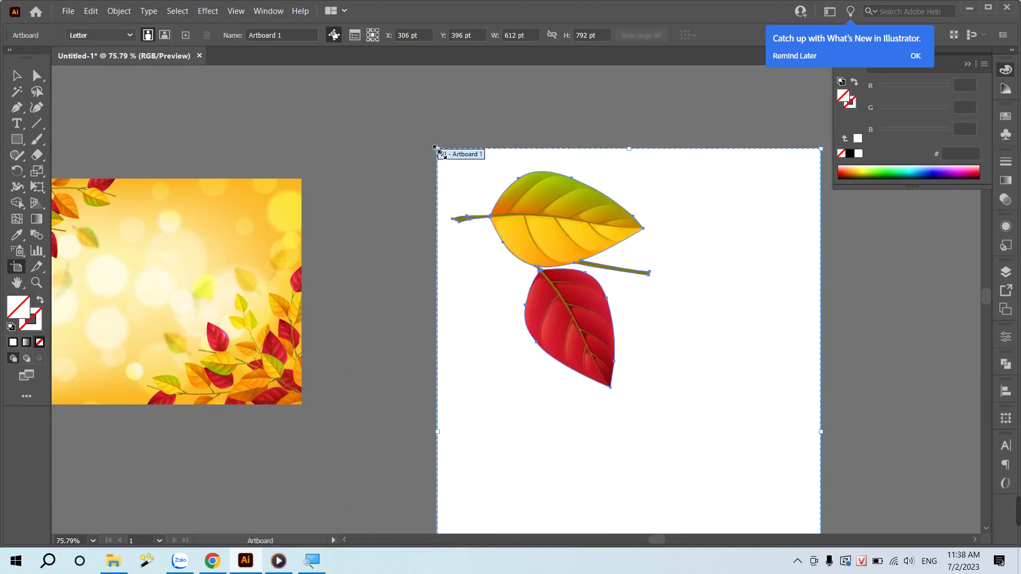
{"action": "scroll", "coordinate": [709, 357], "scroll_direction": "down", "scroll_amount": 3}
{"action": "scroll", "coordinate": [830, 487], "scroll_direction": "down", "scroll_amount": 2}
{"action": "scroll", "coordinate": [821, 527], "scroll_direction": "down", "scroll_amount": 3}
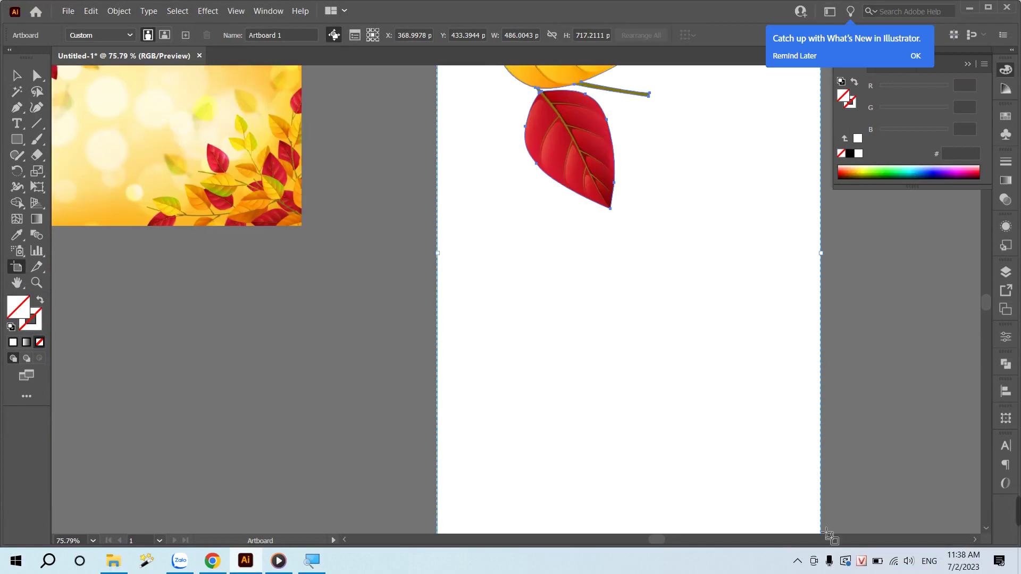
{"action": "scroll", "coordinate": [828, 533], "scroll_direction": "down", "scroll_amount": 3}
{"action": "left_click_drag", "start_coordinate": [822, 474], "coordinate": [642, 181]}
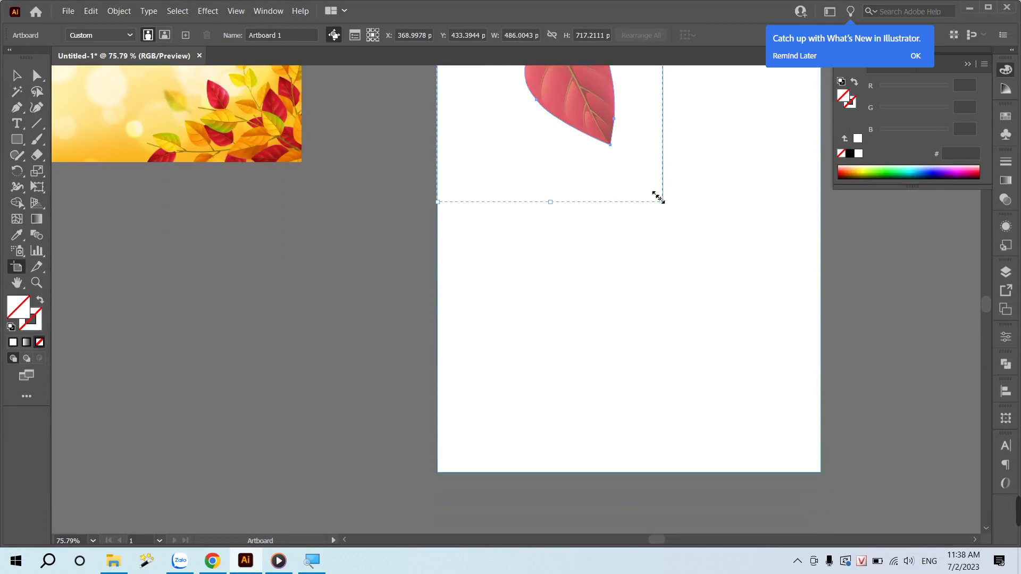
- Fine-tune the artboard's right, left and top edges to frame the leaves, then return to Selection
{"action": "scroll", "coordinate": [694, 267], "scroll_direction": "up", "scroll_amount": 5}
{"action": "scroll", "coordinate": [694, 267], "scroll_direction": "up", "scroll_amount": 3}
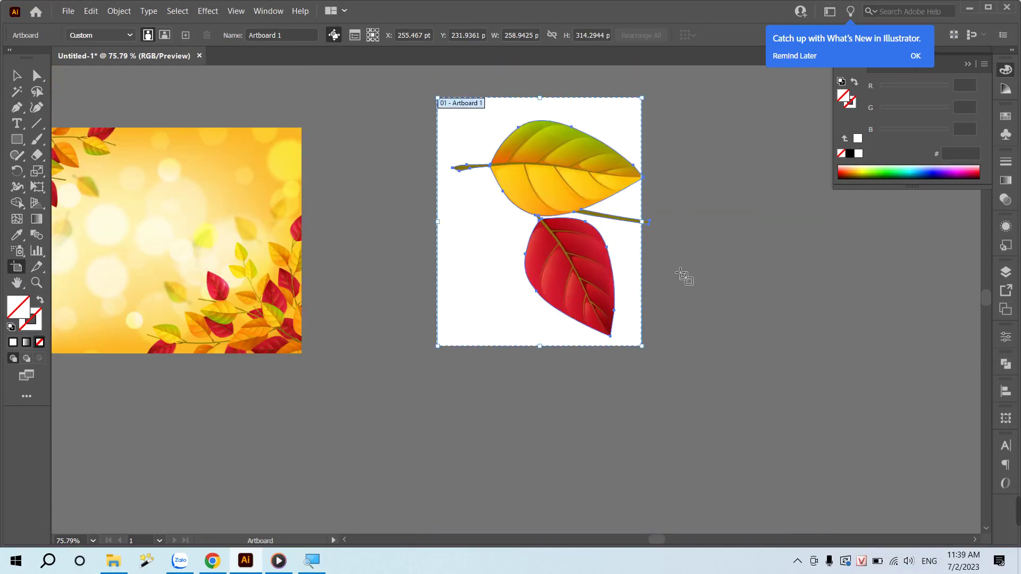
{"action": "scroll", "coordinate": [681, 276], "scroll_direction": "up", "scroll_amount": 3}
{"action": "left_click_drag", "start_coordinate": [644, 305], "coordinate": [659, 304]}
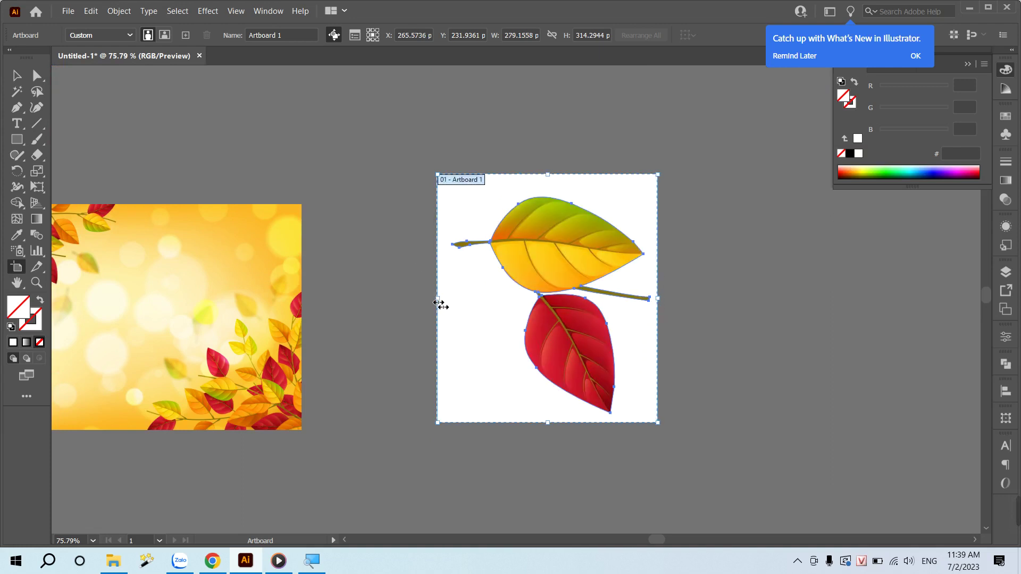
{"action": "left_click_drag", "start_coordinate": [438, 303], "coordinate": [445, 303]}
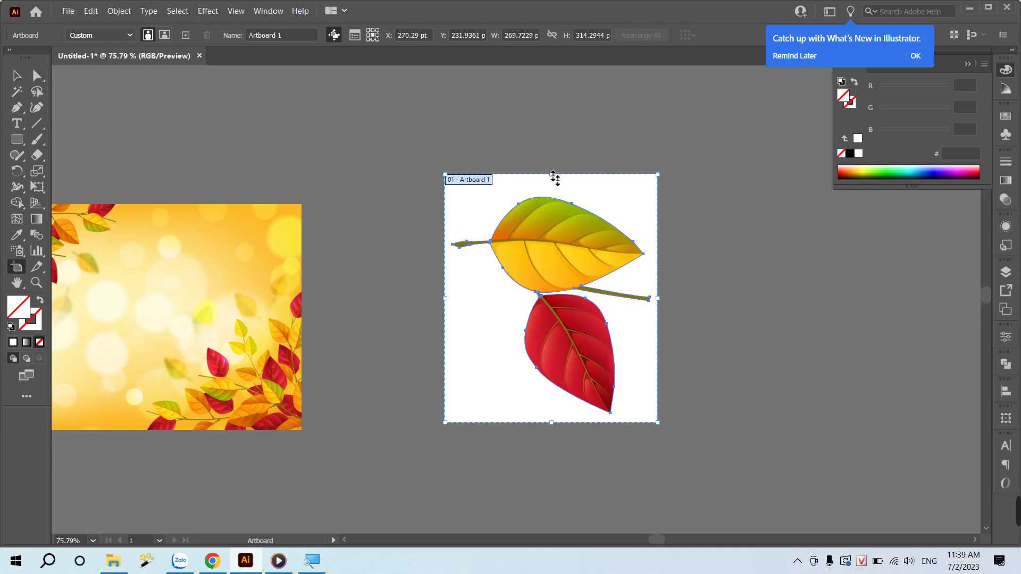
{"action": "left_click_drag", "start_coordinate": [555, 179], "coordinate": [554, 191]}
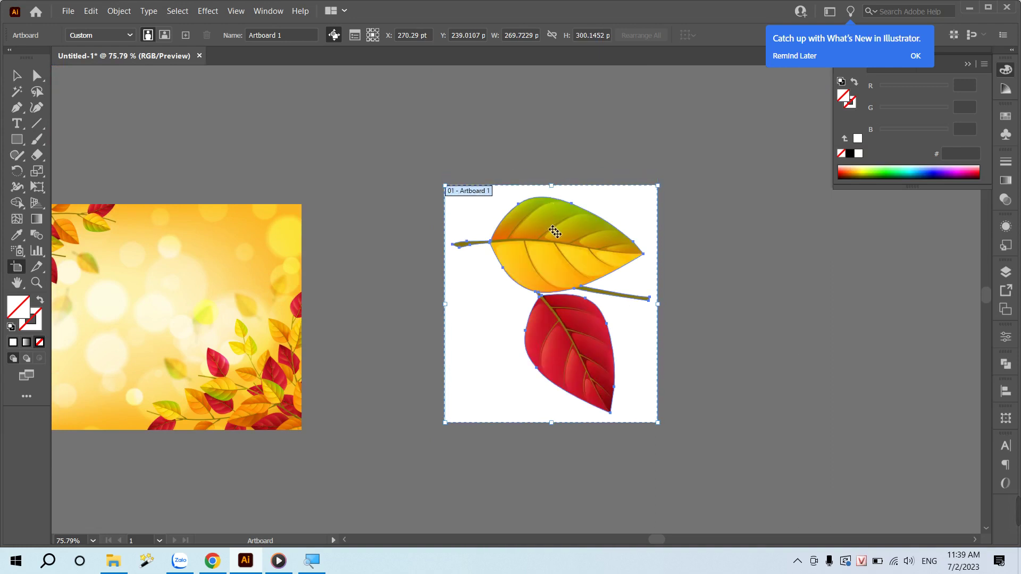
{"action": "left_click", "coordinate": [17, 75]}
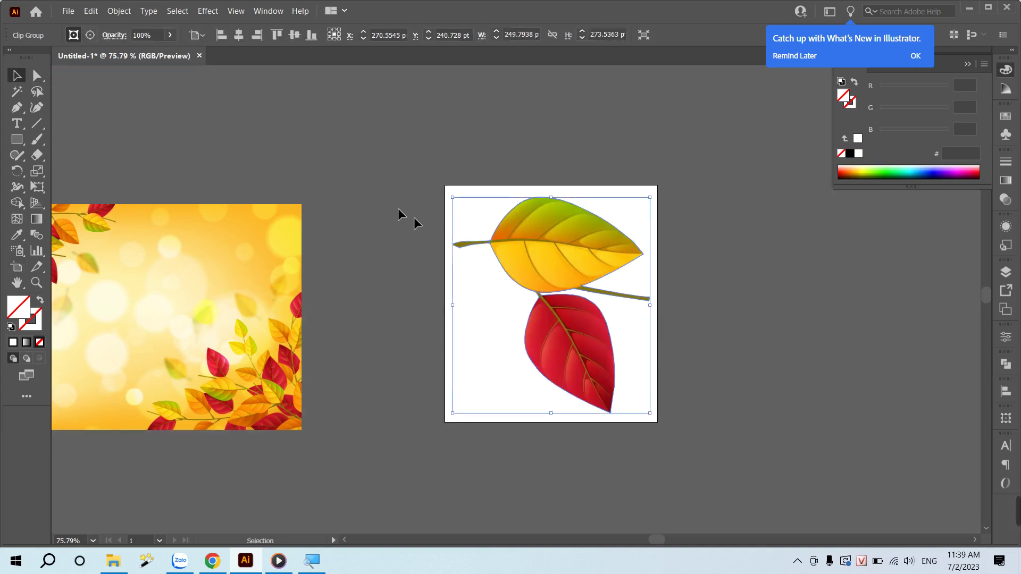
- Export the selected leaf group via Export Selection as a 4x PNG-8 asset to the Desktop
{"action": "left_click", "coordinate": [483, 148]}
{"action": "left_click", "coordinate": [574, 317]}
{"action": "right_click", "coordinate": [579, 369]}
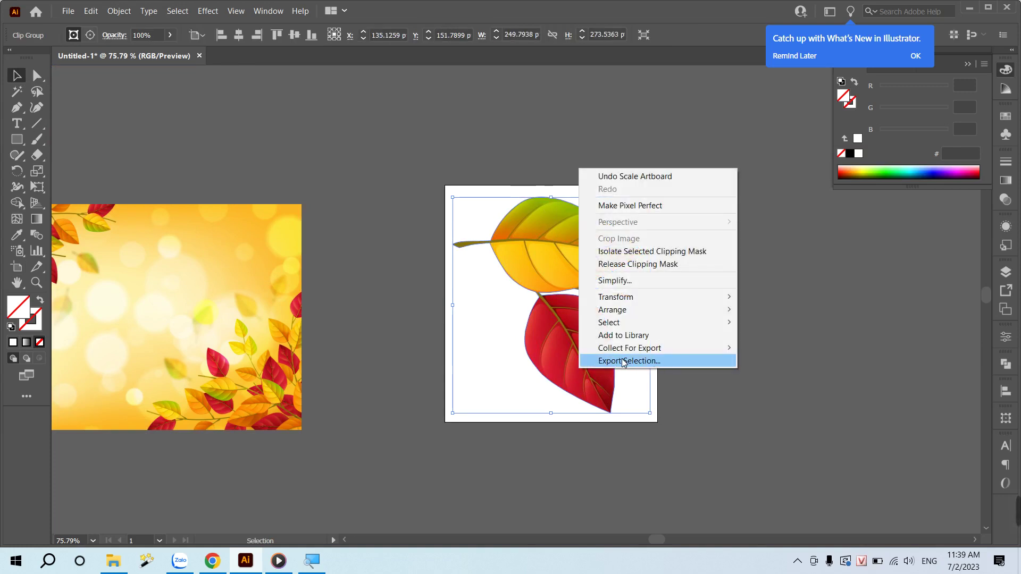
{"action": "left_click", "coordinate": [625, 360]}
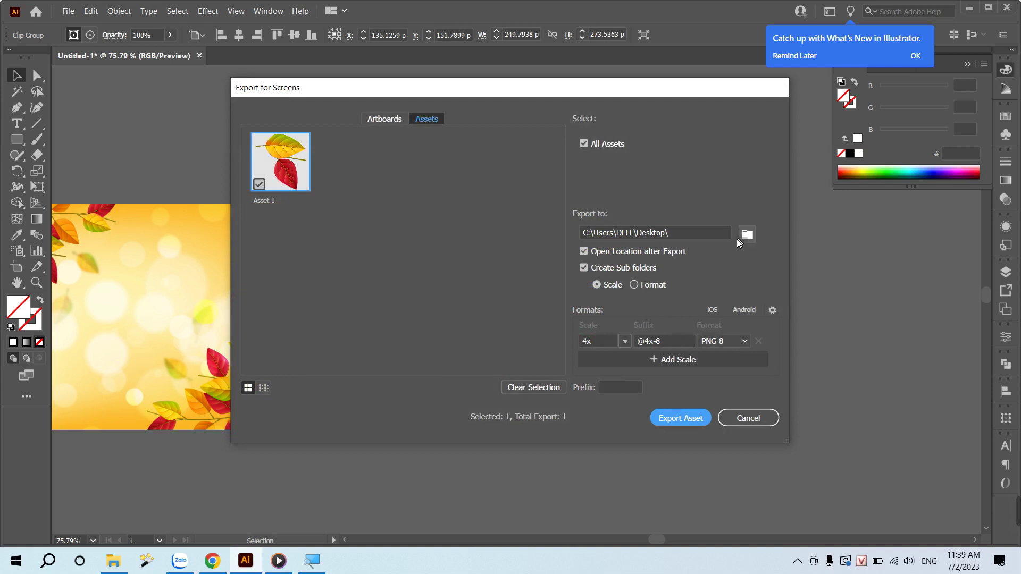
{"action": "left_click", "coordinate": [597, 342]}
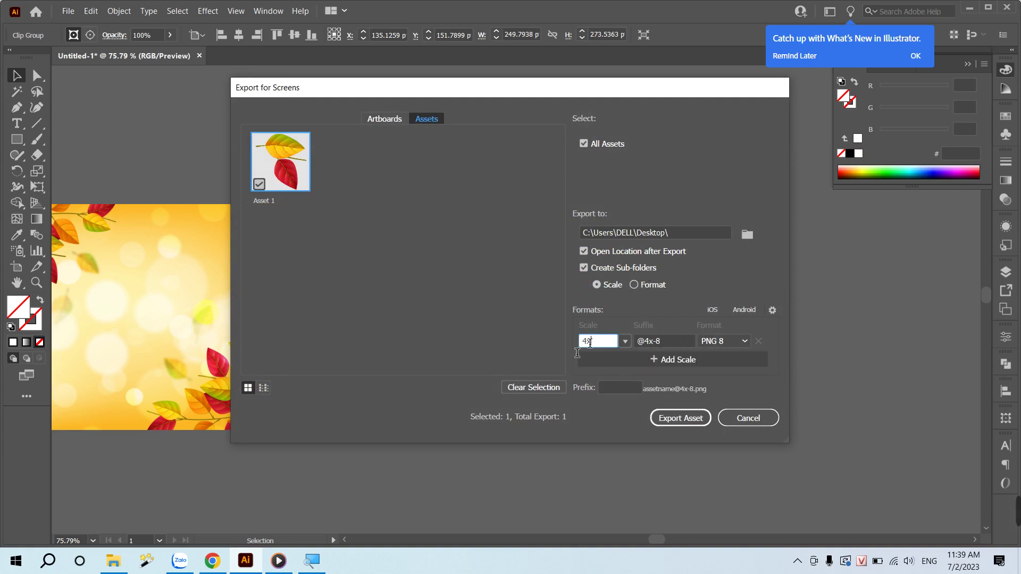
{"action": "left_click", "coordinate": [625, 341]}
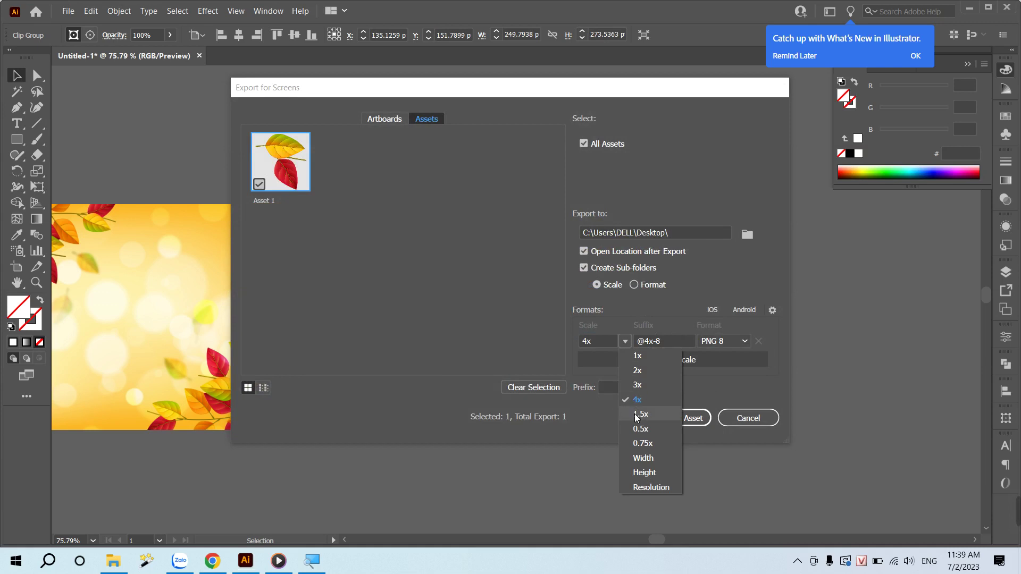
{"action": "left_click", "coordinate": [670, 347]}
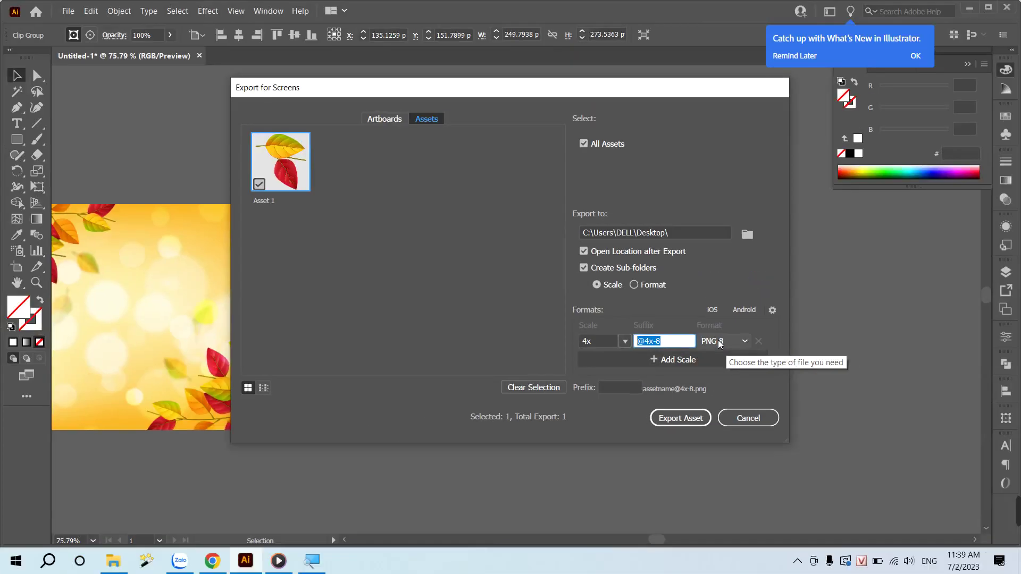
{"action": "left_click", "coordinate": [694, 421]}
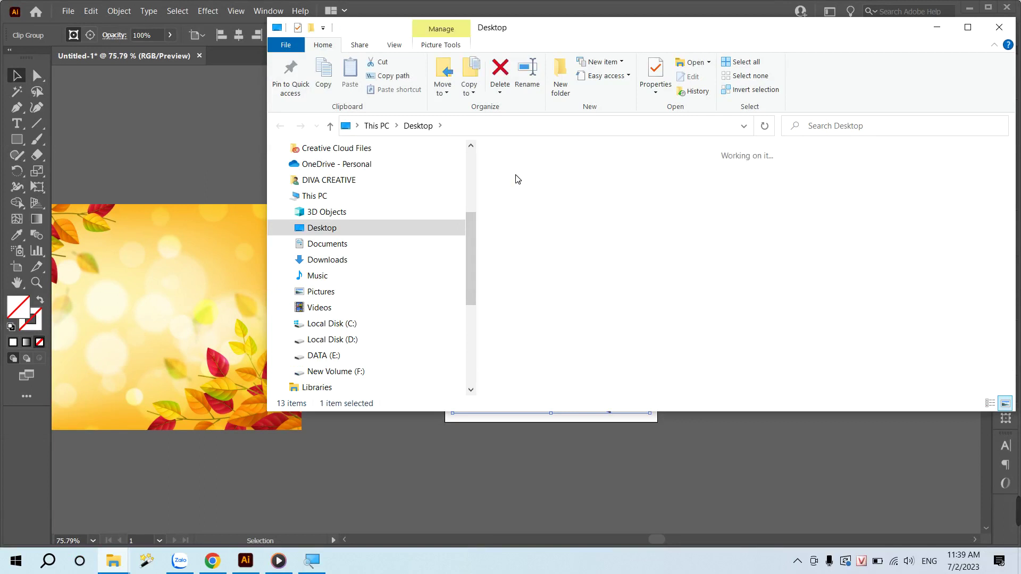
- Preview Asset 1@4x-8 from the Desktop's 4x folder in Photos, then close it
{"action": "left_click", "coordinate": [968, 27]}
{"action": "left_click", "coordinate": [244, 168]}
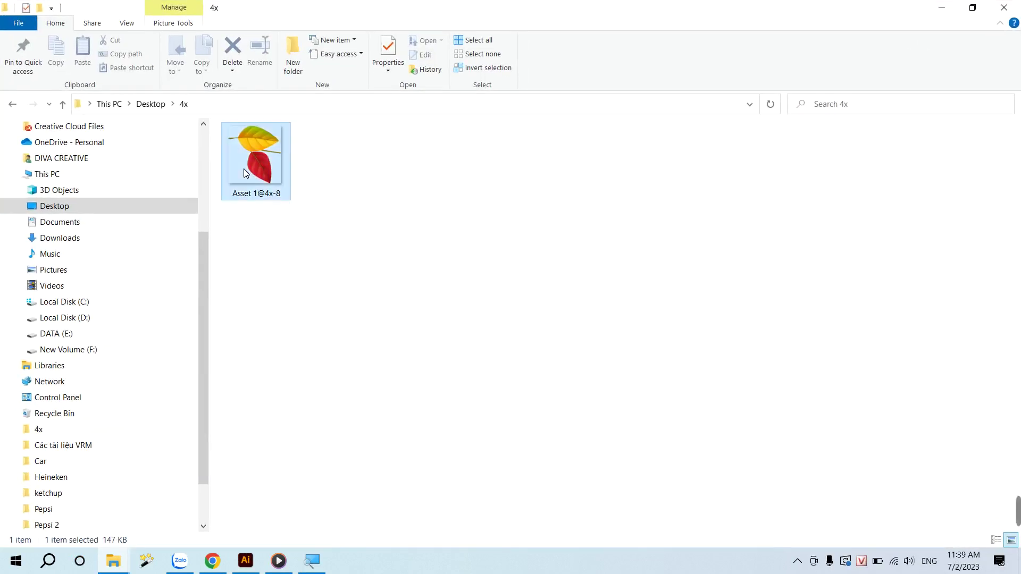
{"action": "double_click", "coordinate": [243, 169]}
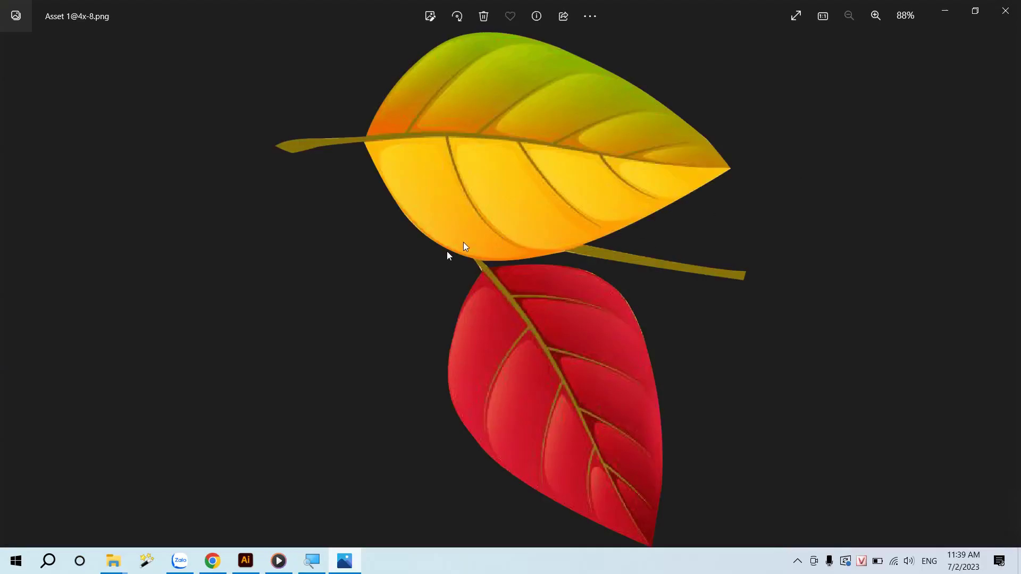
{"action": "left_click", "coordinate": [1005, 11]}
- Back in Illustrator, nudge the leaf artwork slightly left and start File > Export > Export As
{"action": "left_click", "coordinate": [245, 561]}
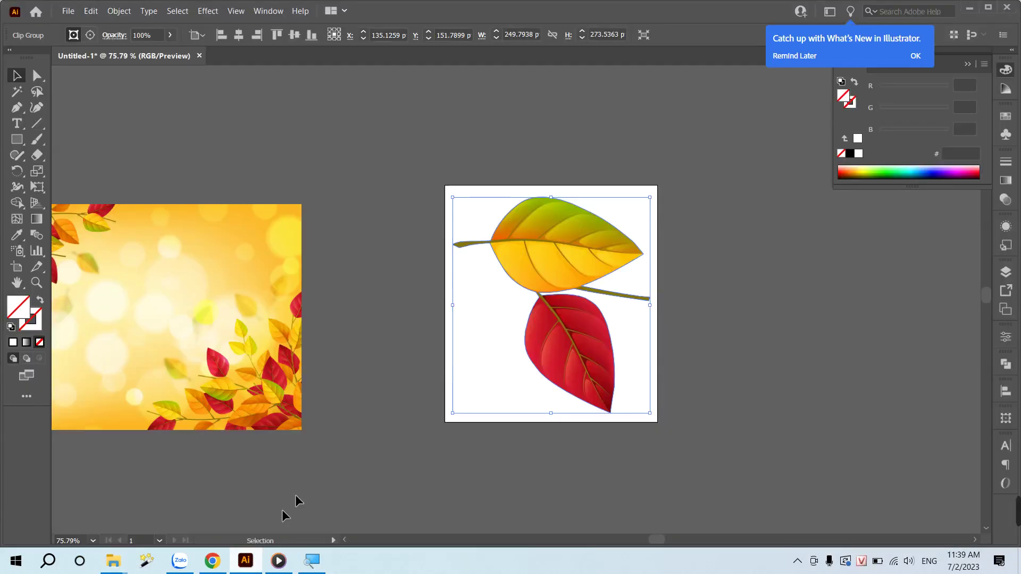
{"action": "left_click_drag", "start_coordinate": [551, 257], "coordinate": [545, 256]}
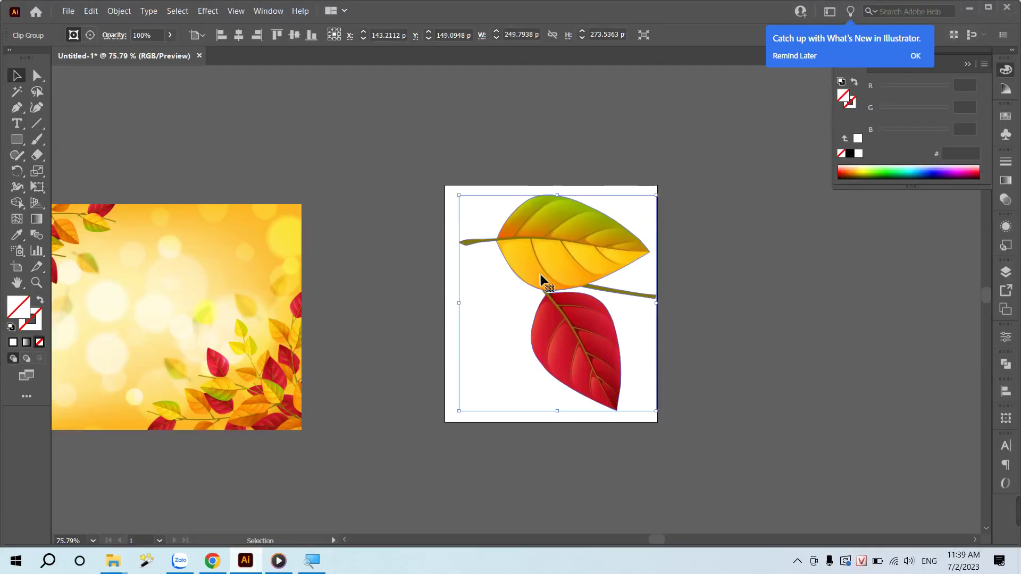
{"action": "left_click", "coordinate": [66, 11]}
{"action": "mouse_move", "coordinate": [88, 237]}
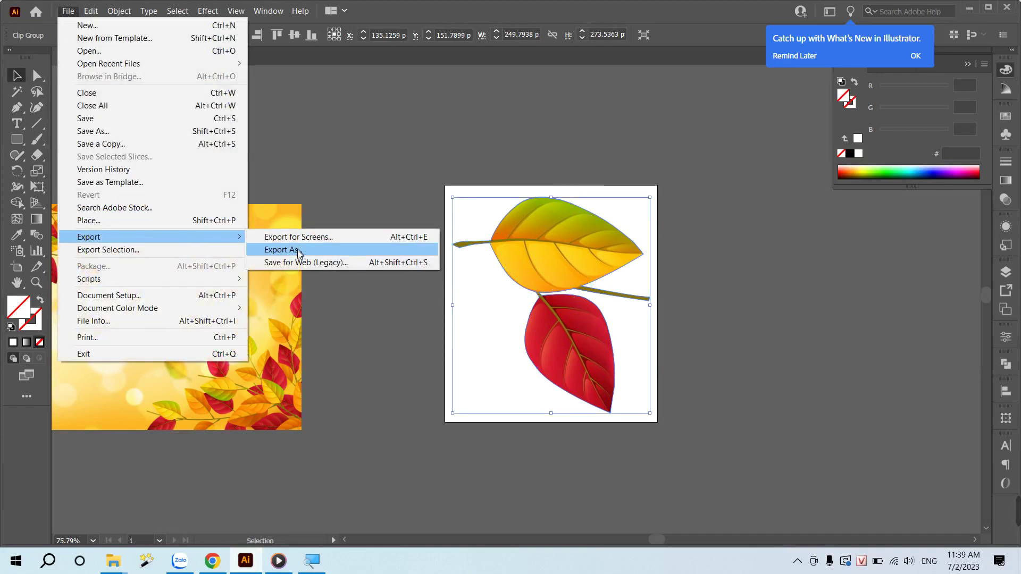
{"action": "left_click", "coordinate": [292, 249]}
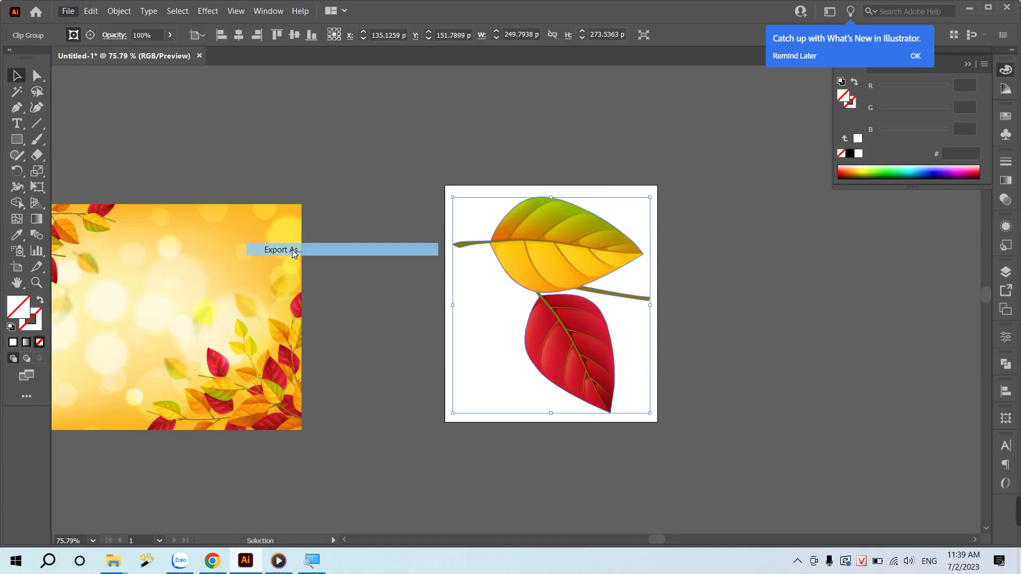
- Set the export destination to the 4x folder with PNG as the file type
{"action": "double_click", "coordinate": [172, 146]}
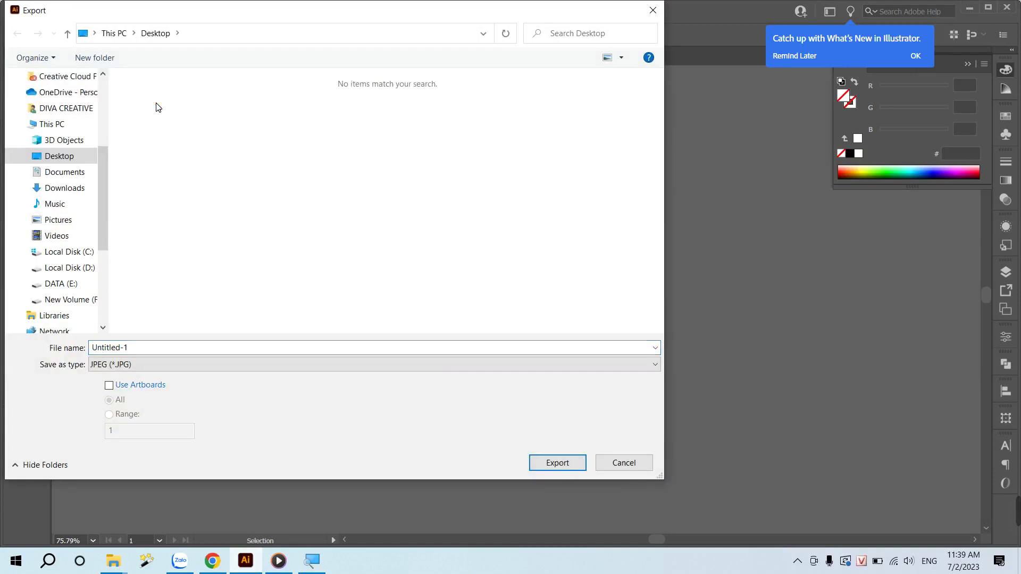
{"action": "left_click", "coordinate": [150, 365]}
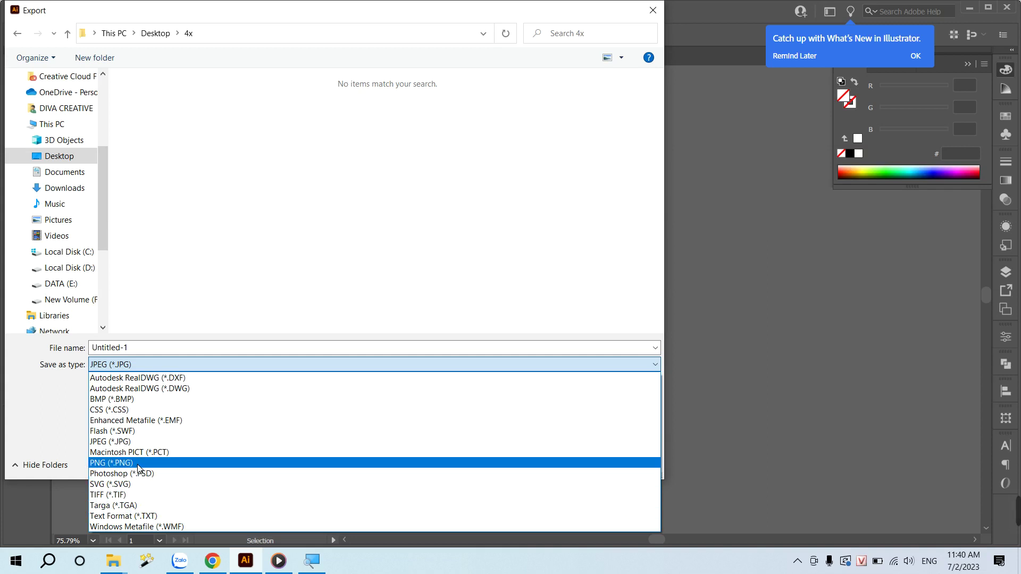
{"action": "left_click", "coordinate": [140, 467]}
- Name the file 222 and export it at 300 ppi with a transparent background
{"action": "double_click", "coordinate": [160, 348]}
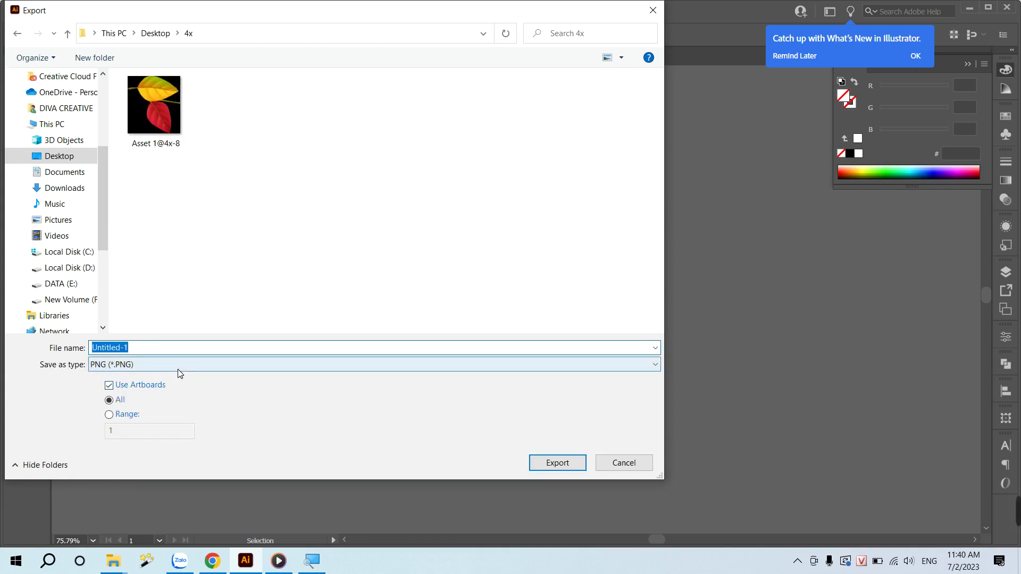
{"action": "type", "text": "<!-- Generator: Adobe Illustrator 25.2.1, SVG Export Plug-In  -->"}
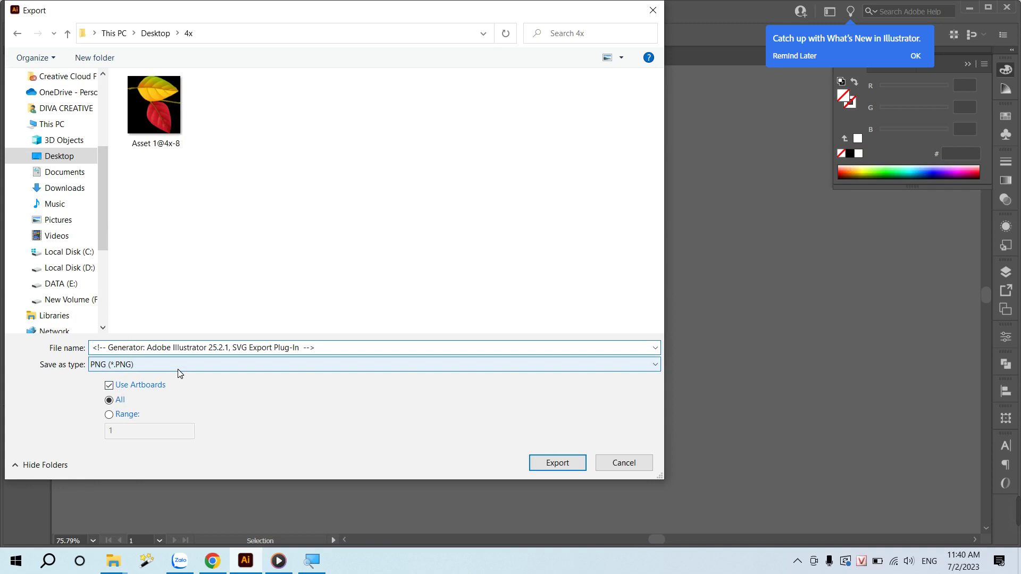
{"action": "key", "text": "ctrl+a"}
{"action": "key", "text": "BackSpace"}
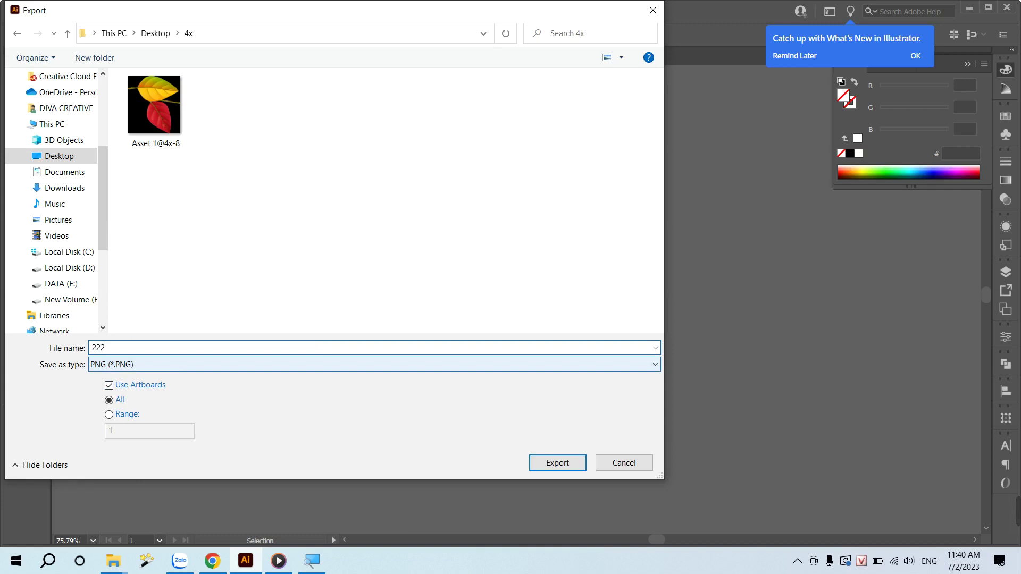
{"action": "left_click", "coordinate": [562, 466]}
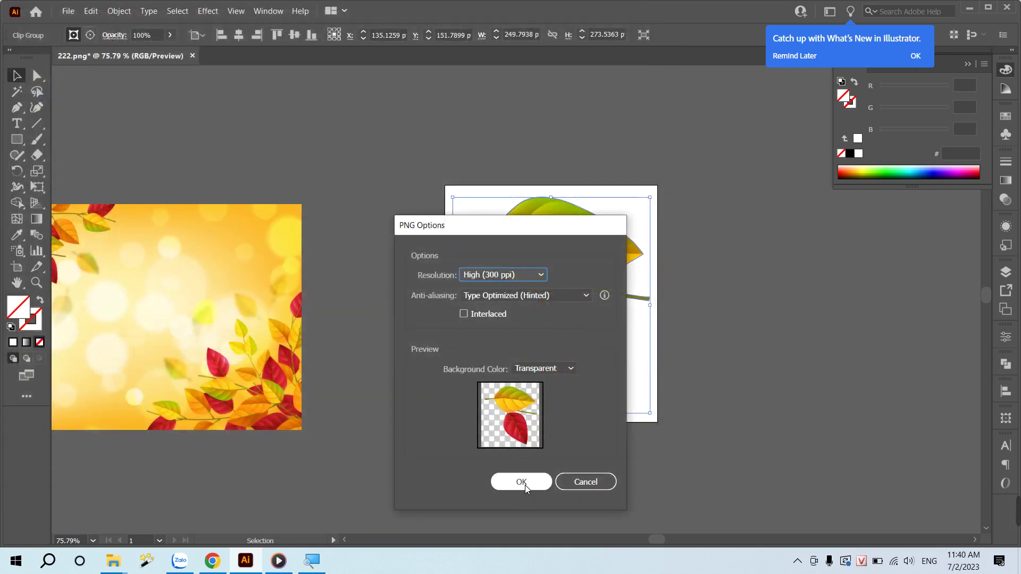
{"action": "left_click", "coordinate": [522, 482]}
{"action": "mouse_move", "coordinate": [113, 561]}
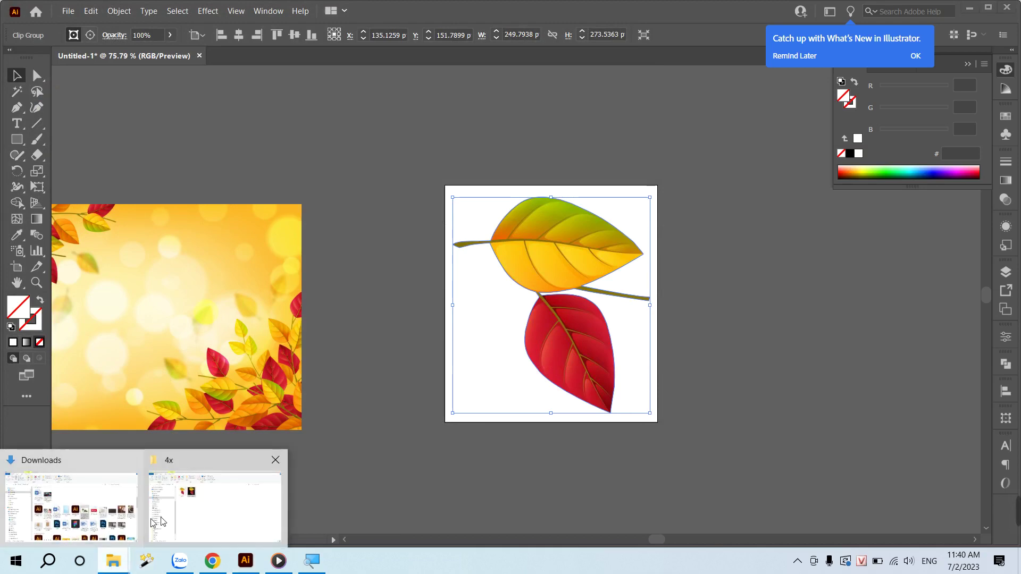
- Preview 222-01.png in Photos, then return to Illustrator and deselect the leaves
{"action": "left_click", "coordinate": [161, 521]}
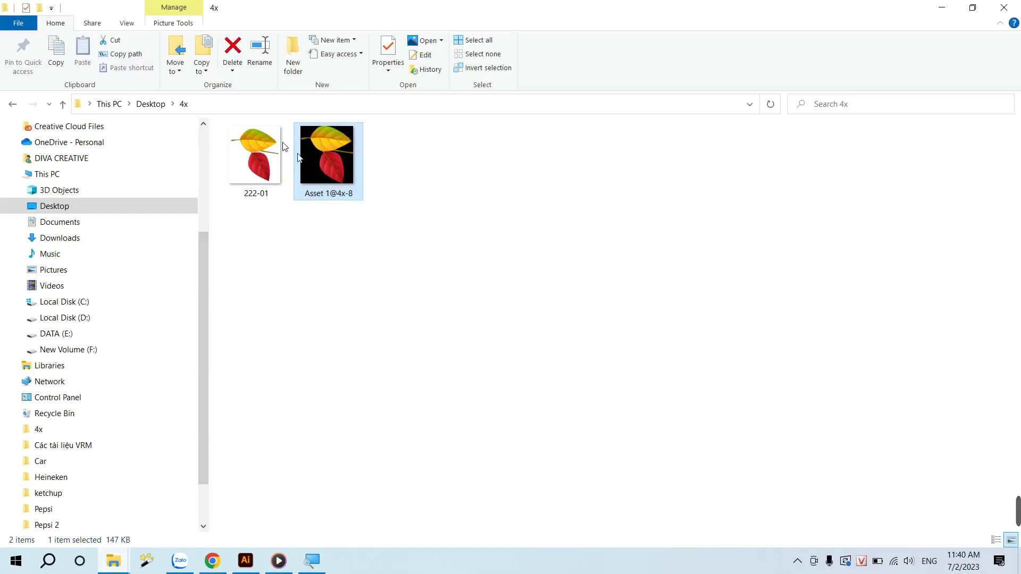
{"action": "left_click", "coordinate": [250, 177]}
{"action": "double_click", "coordinate": [250, 177]}
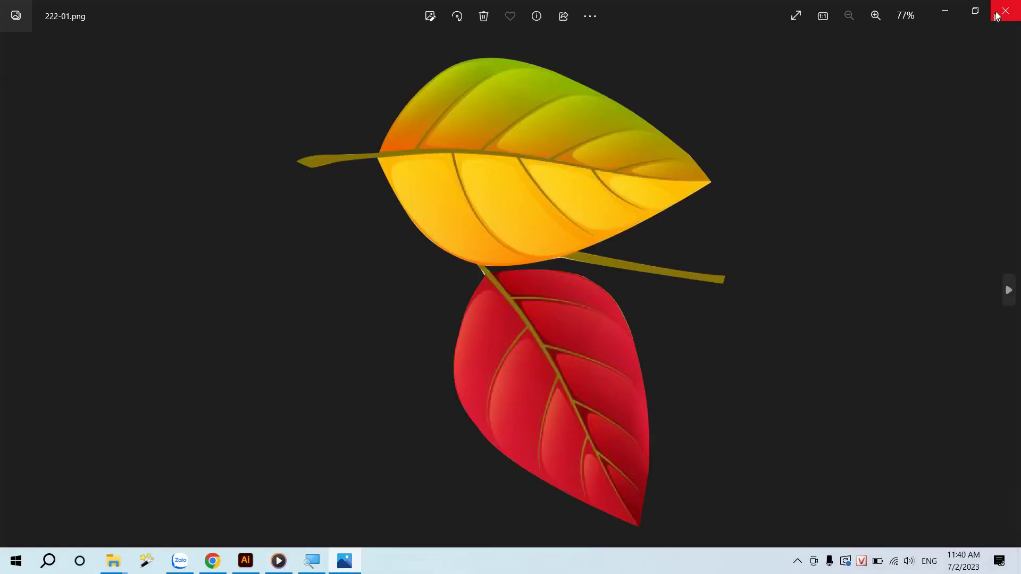
{"action": "left_click", "coordinate": [1005, 11]}
{"action": "left_click", "coordinate": [245, 561]}
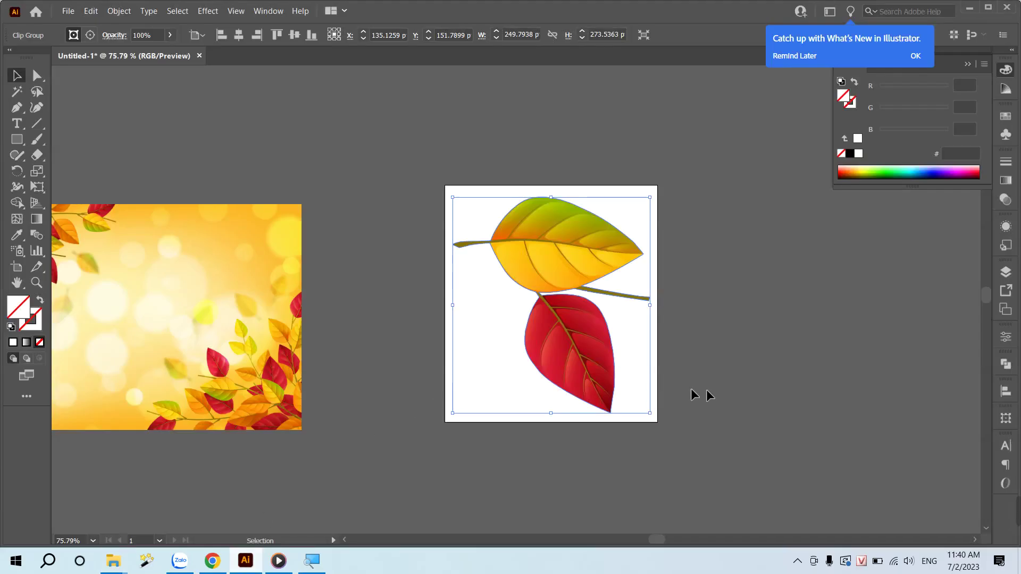
{"action": "left_click", "coordinate": [822, 426]}
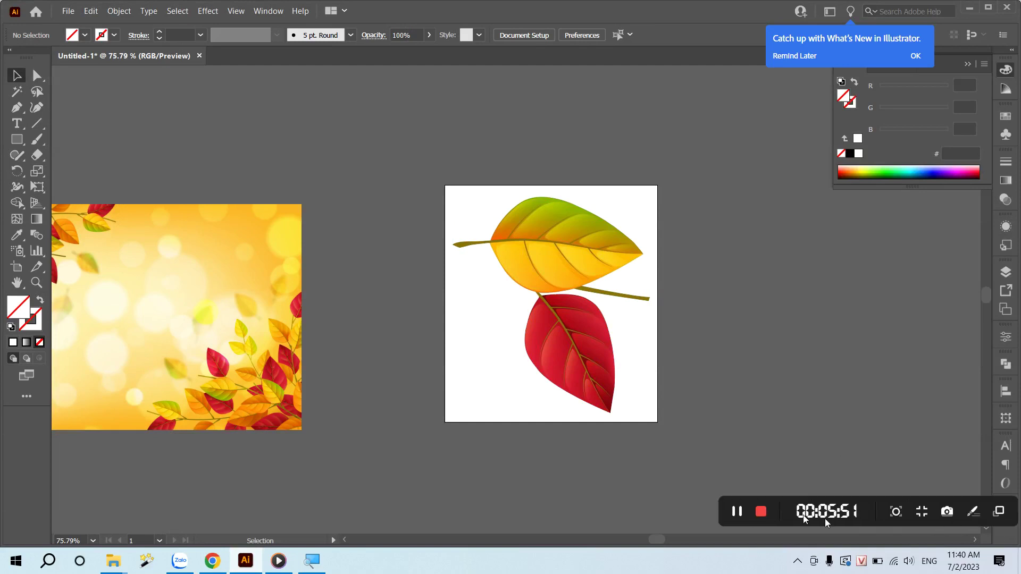